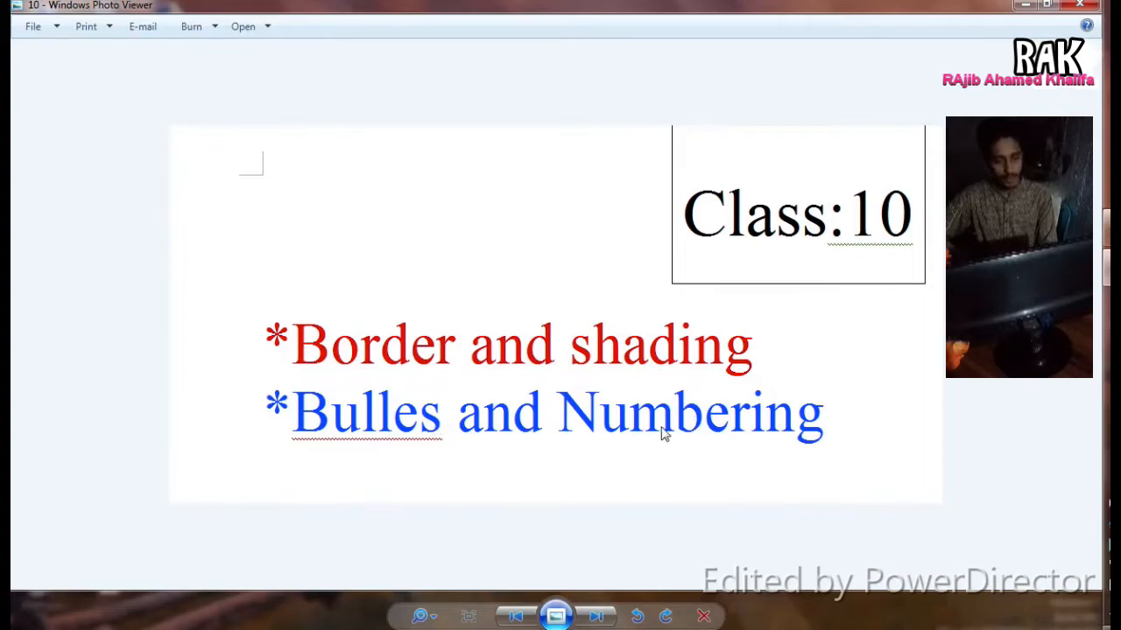
mouse_move(590, 62)
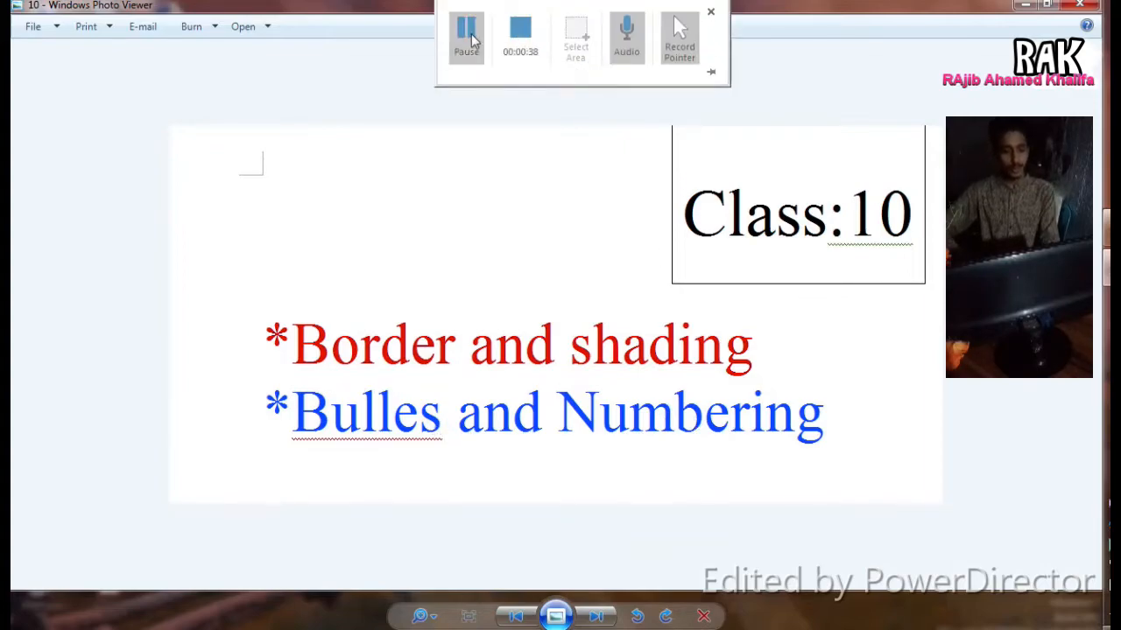
left_click(471, 41)
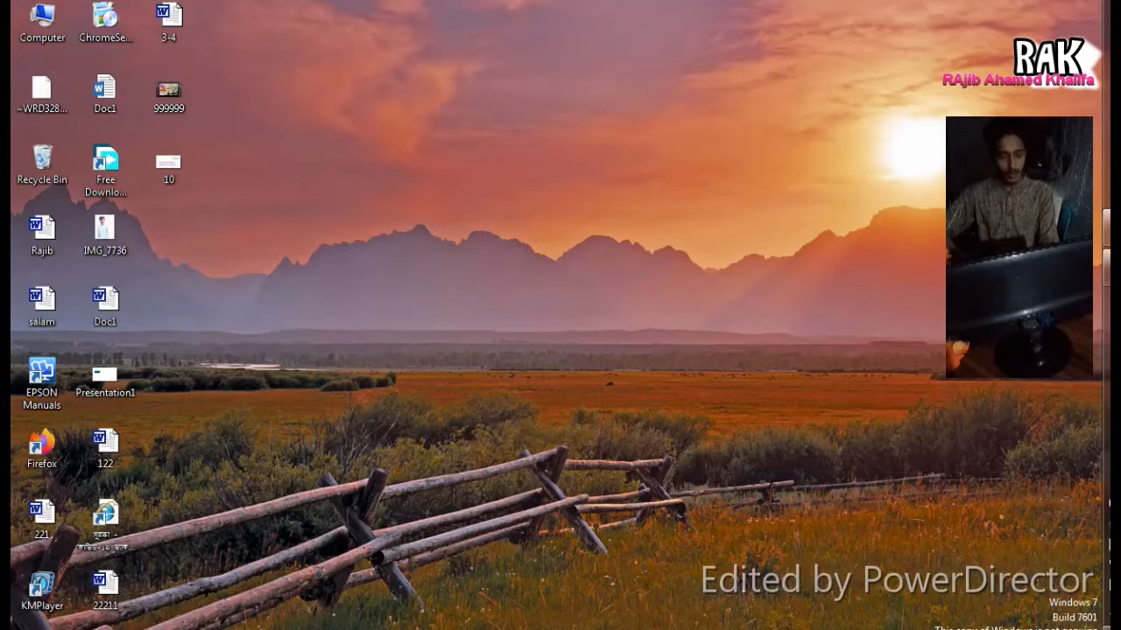
- Launch Microsoft Word with a new blank document
key("super")
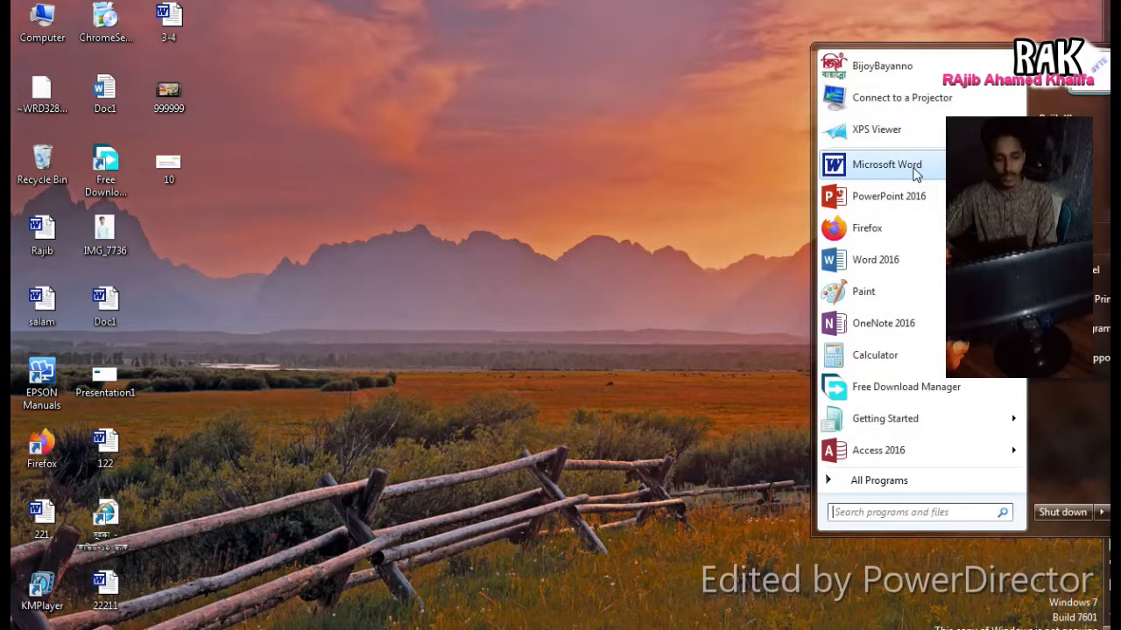
left_click(862, 166)
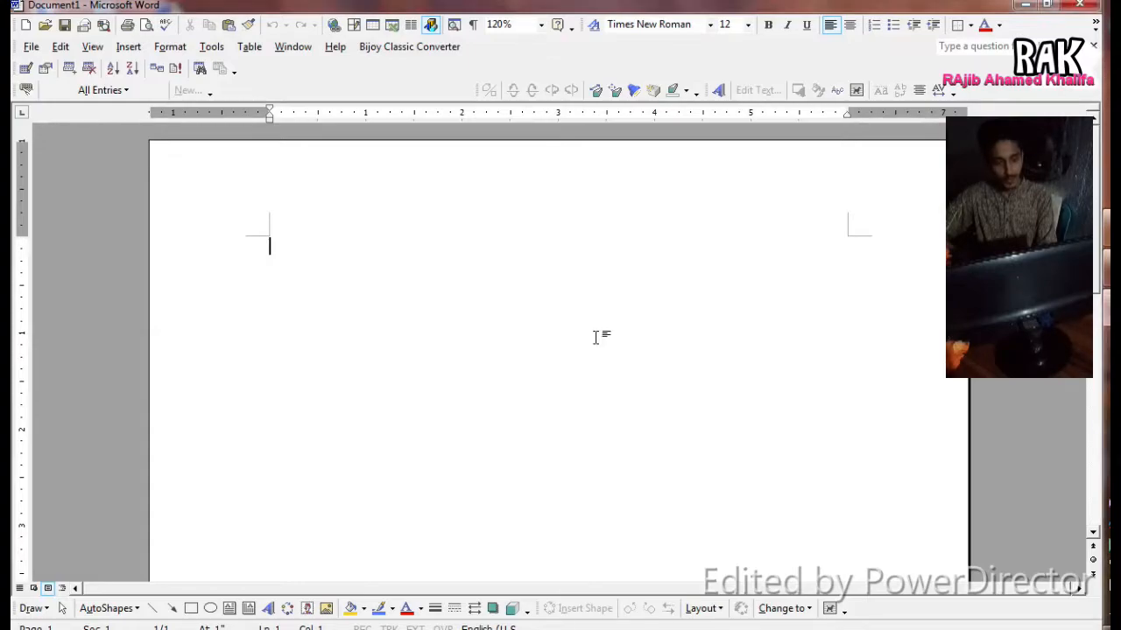
scroll(598, 335, "down", 7)
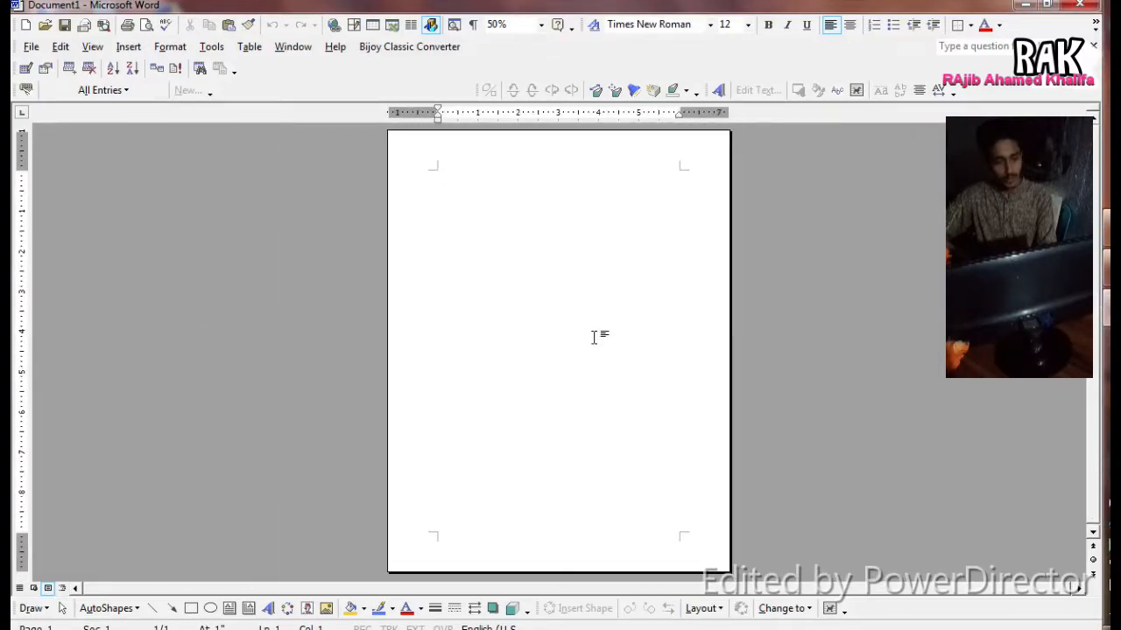
scroll(598, 335, "up", 1)
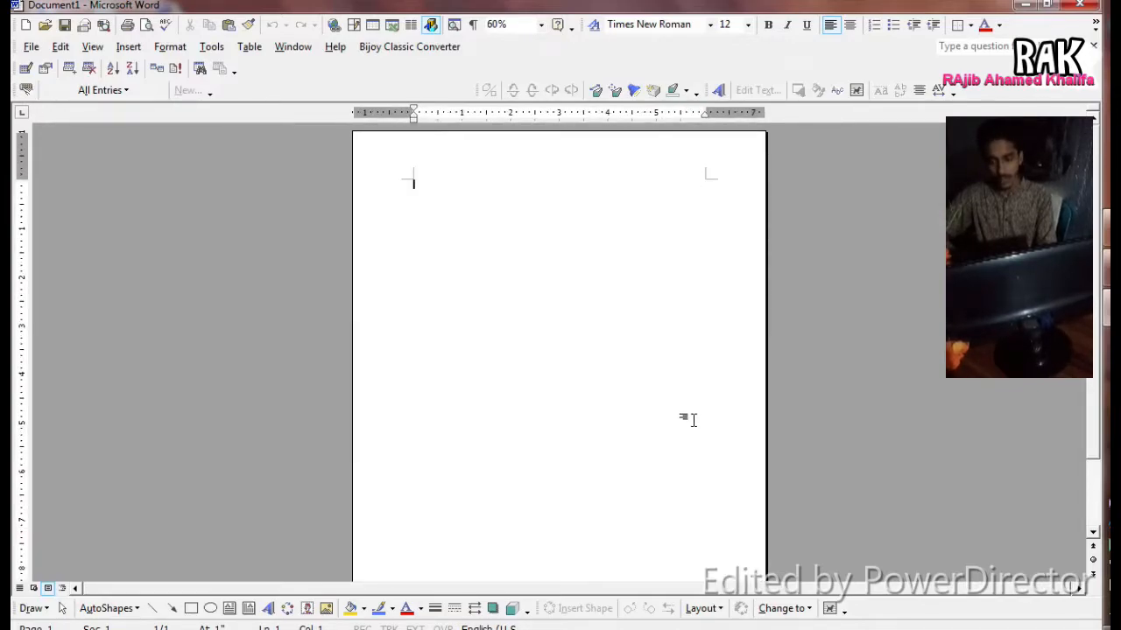
scroll(552, 412, "up", 5)
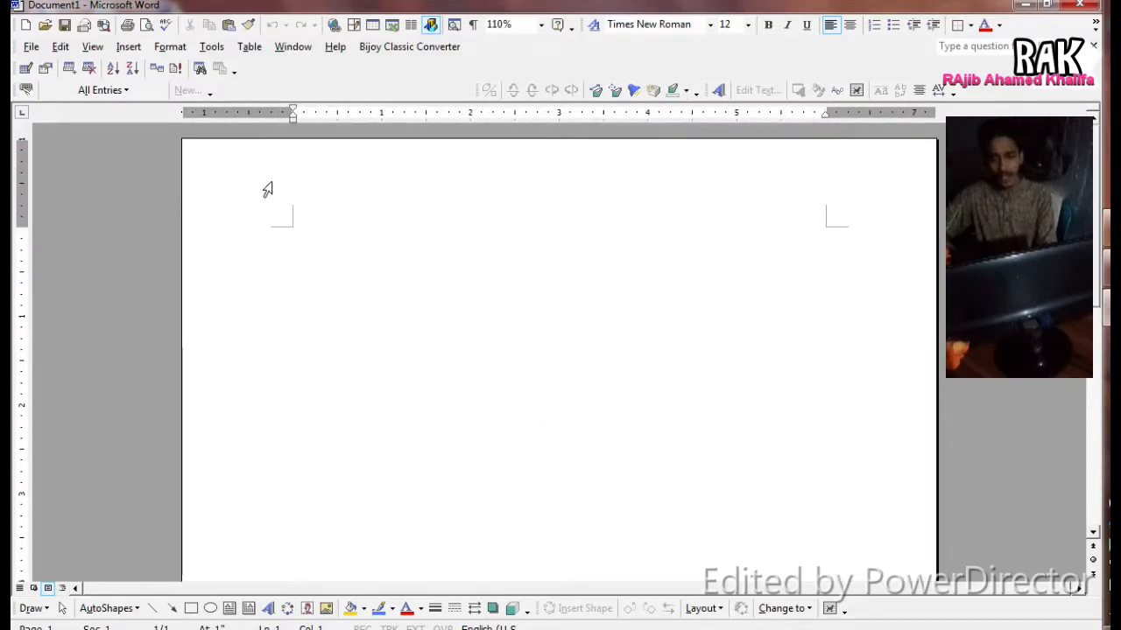
- Set up a Box page border for the whole document with a 3 pt thick-and-thin double line in blue
left_click(171, 46)
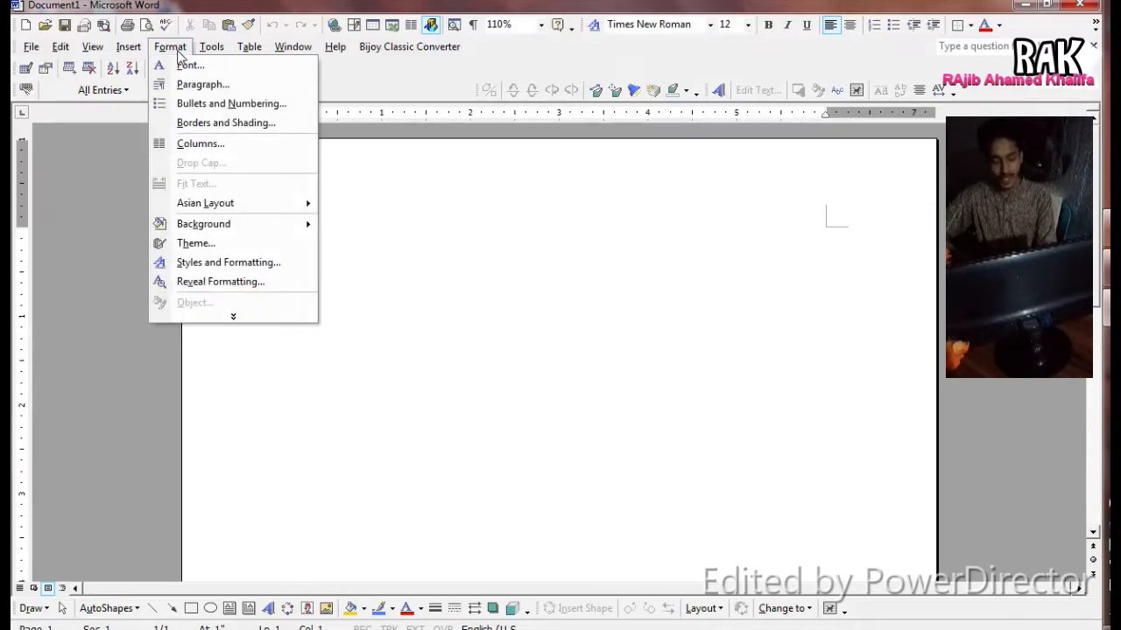
left_click(194, 124)
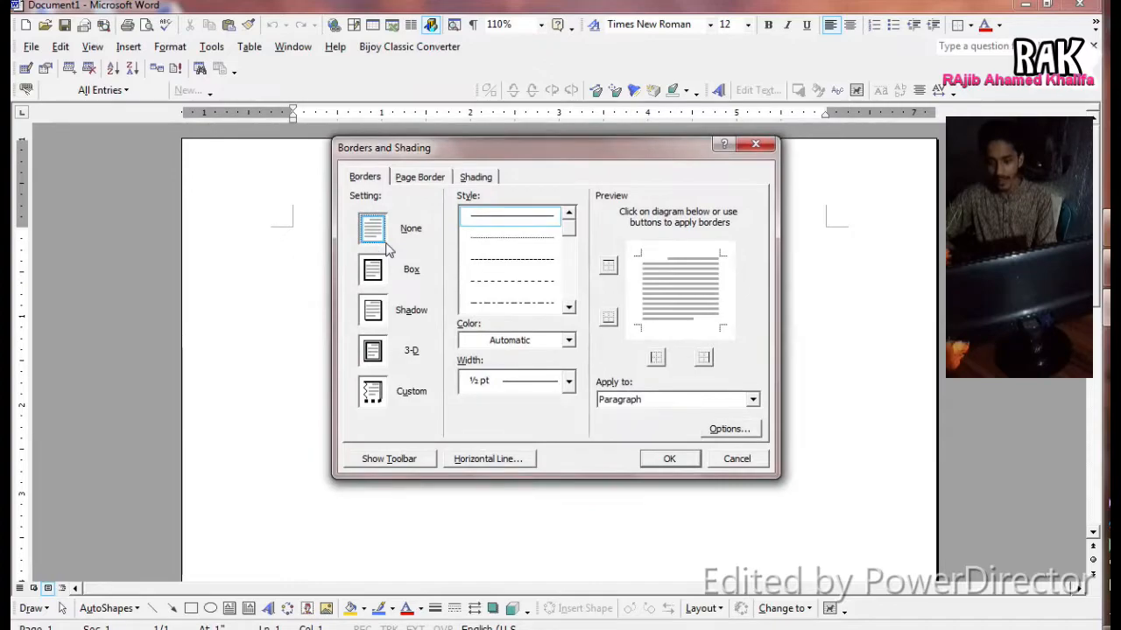
left_click(419, 178)
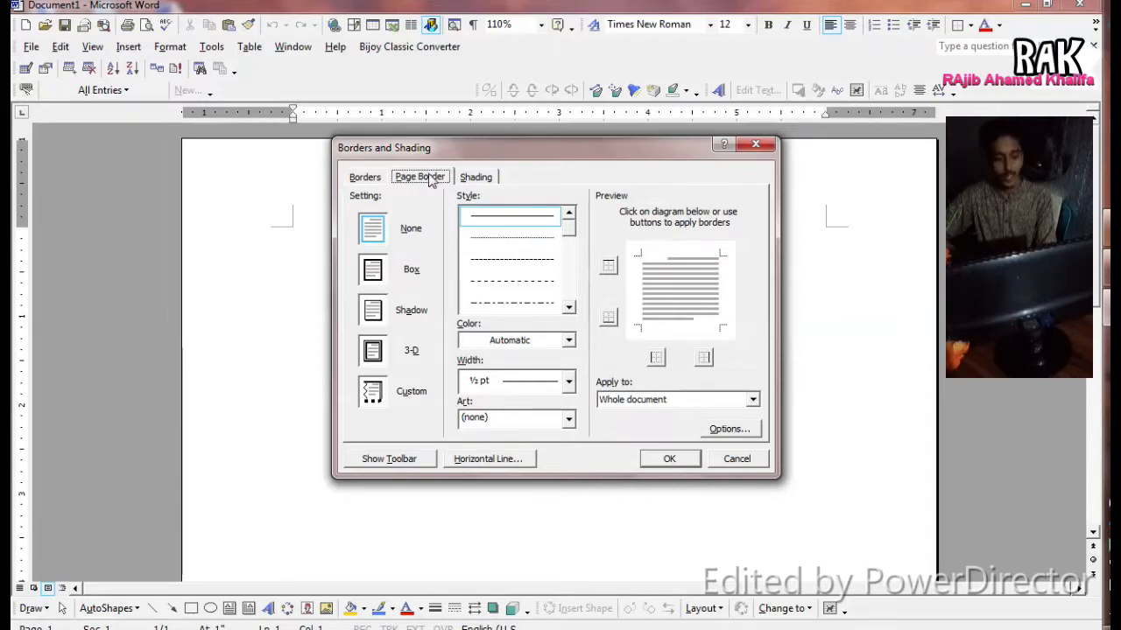
left_click(372, 272)
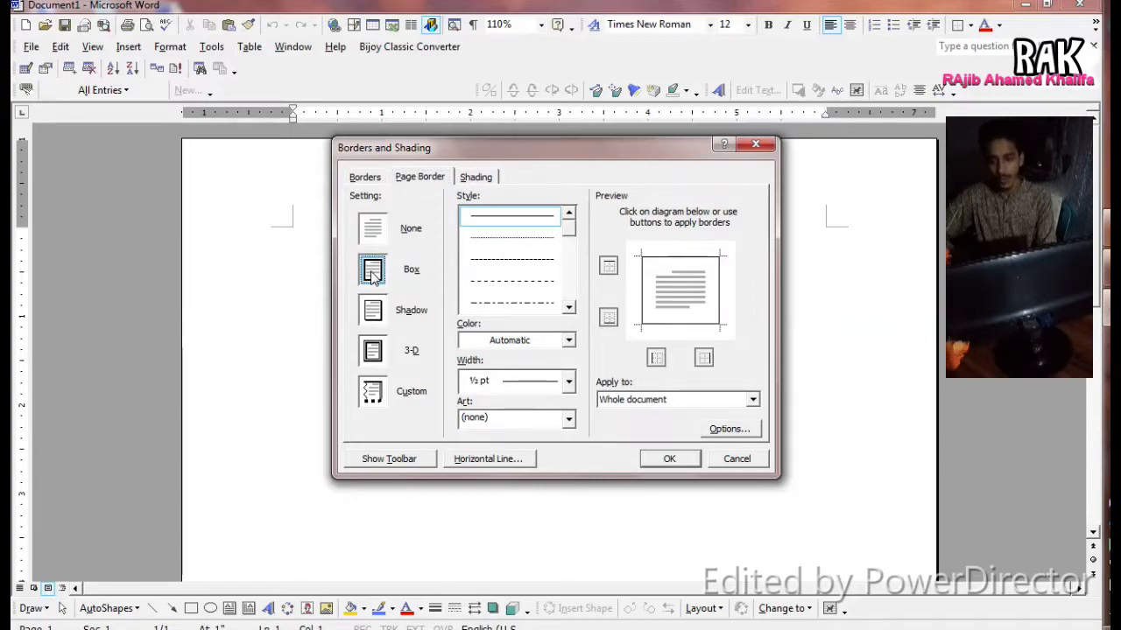
left_click(574, 238)
mouse_move(574, 238)
left_mouse_down()
mouse_move(574, 273)
mouse_move(565, 250)
left_mouse_up()
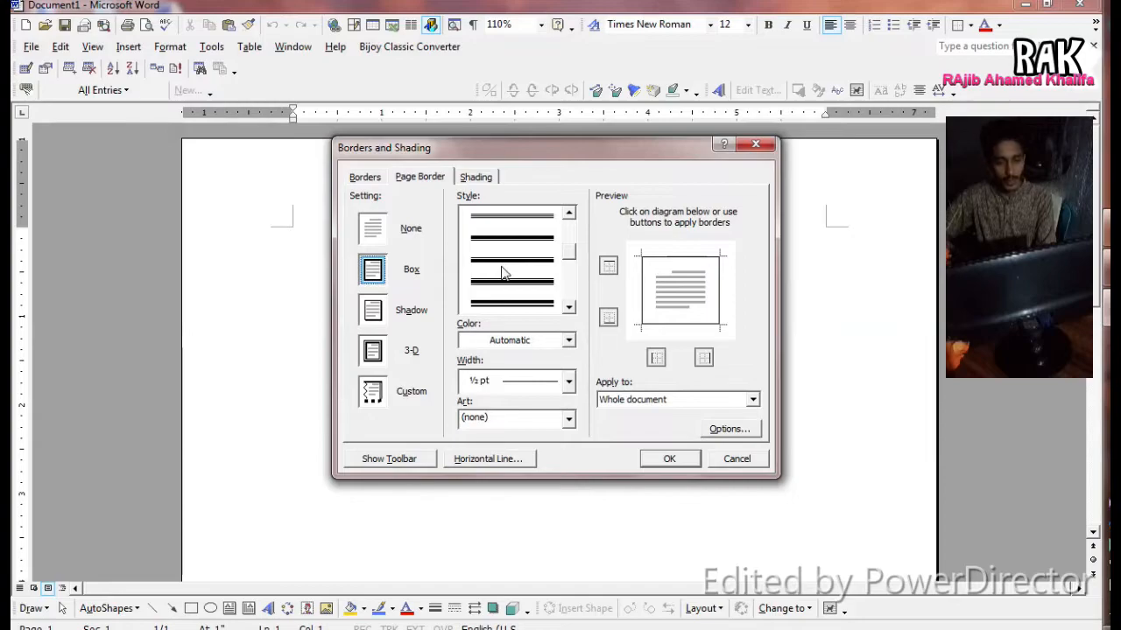
left_click(503, 246)
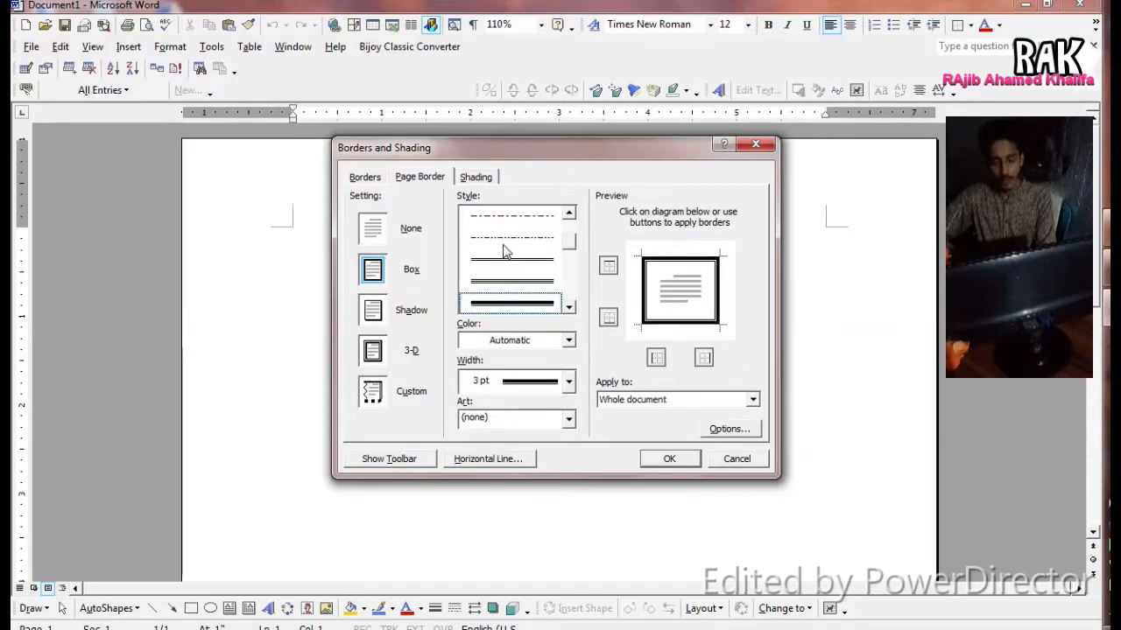
left_click(568, 342)
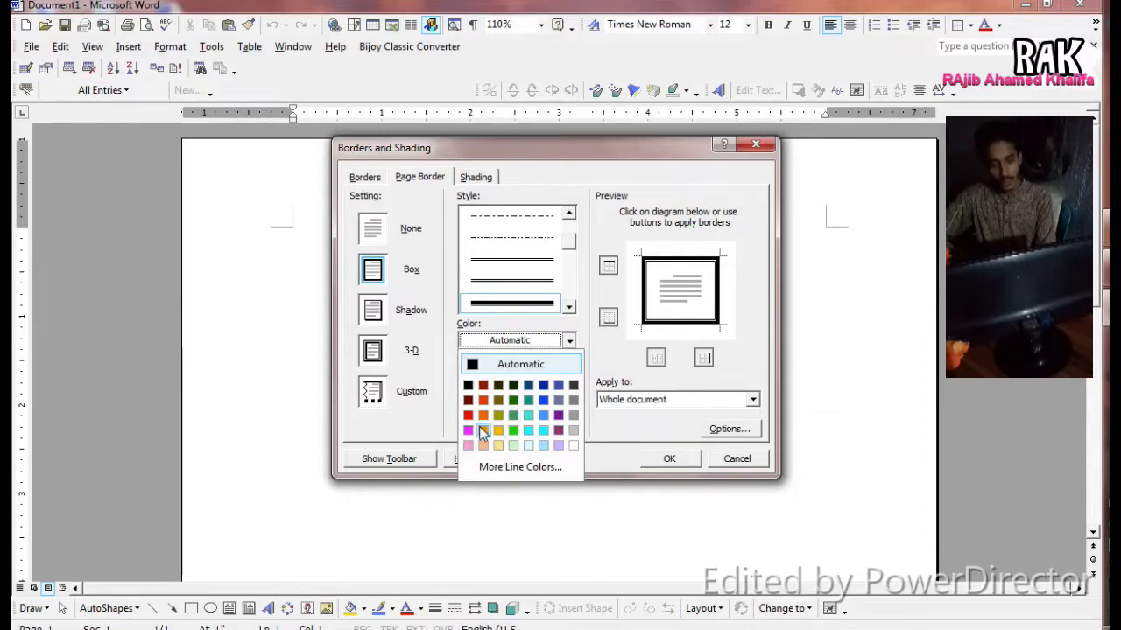
left_click(544, 401)
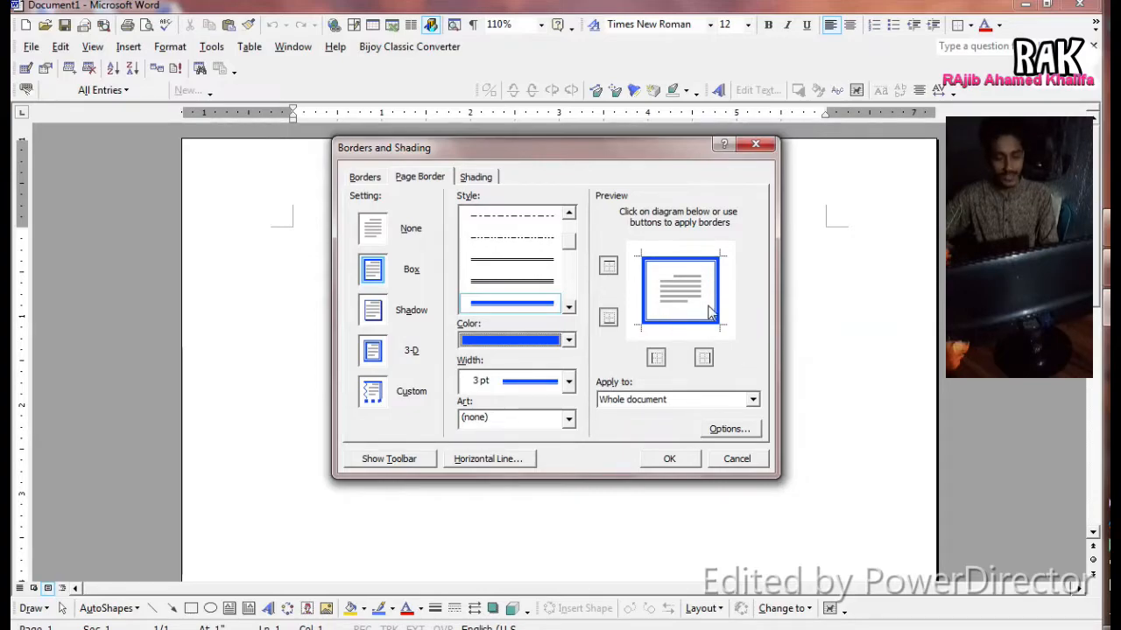
- Remove and restore each side of the page border one at a time in the border preview
left_click(704, 359)
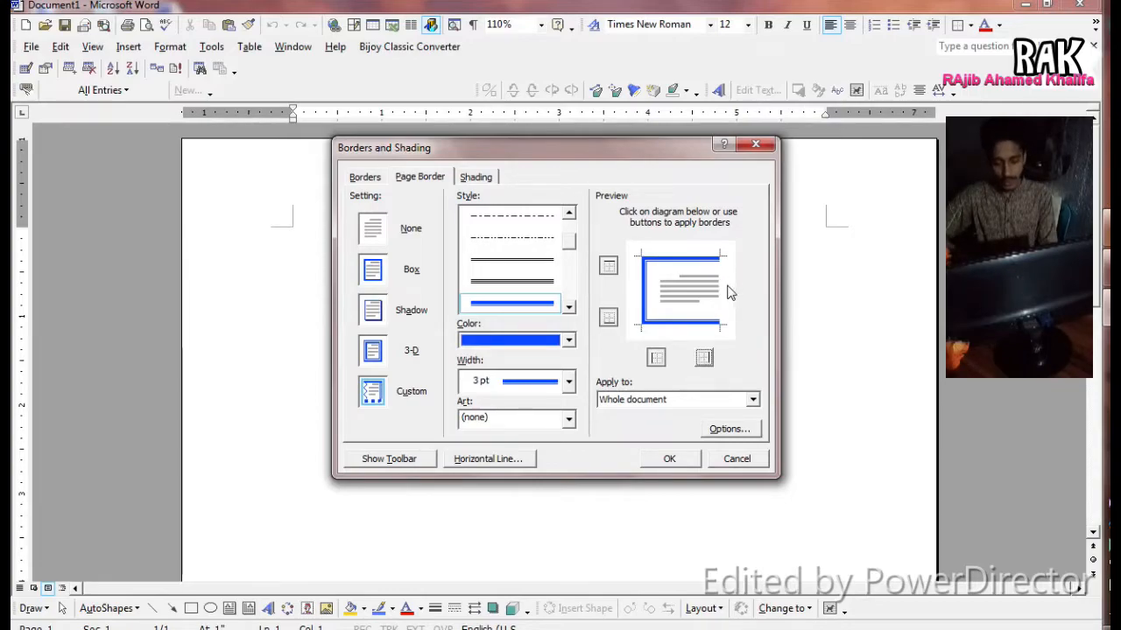
left_click(707, 363)
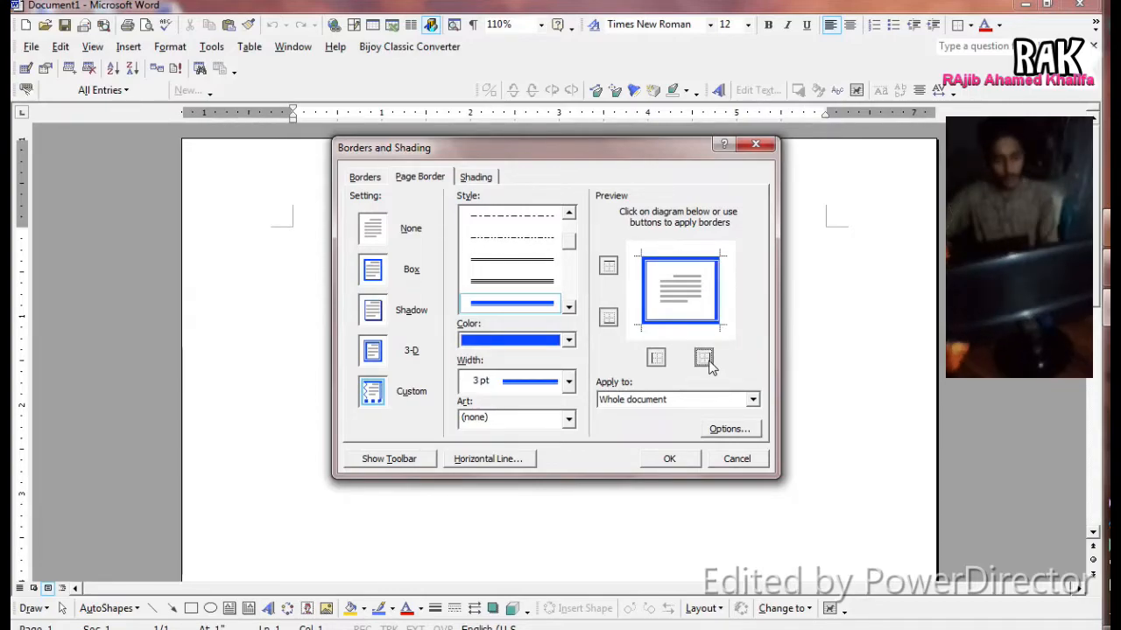
left_click(611, 319)
left_click(610, 319)
left_click(611, 269)
left_click(610, 270)
left_click(656, 359)
left_click(656, 359)
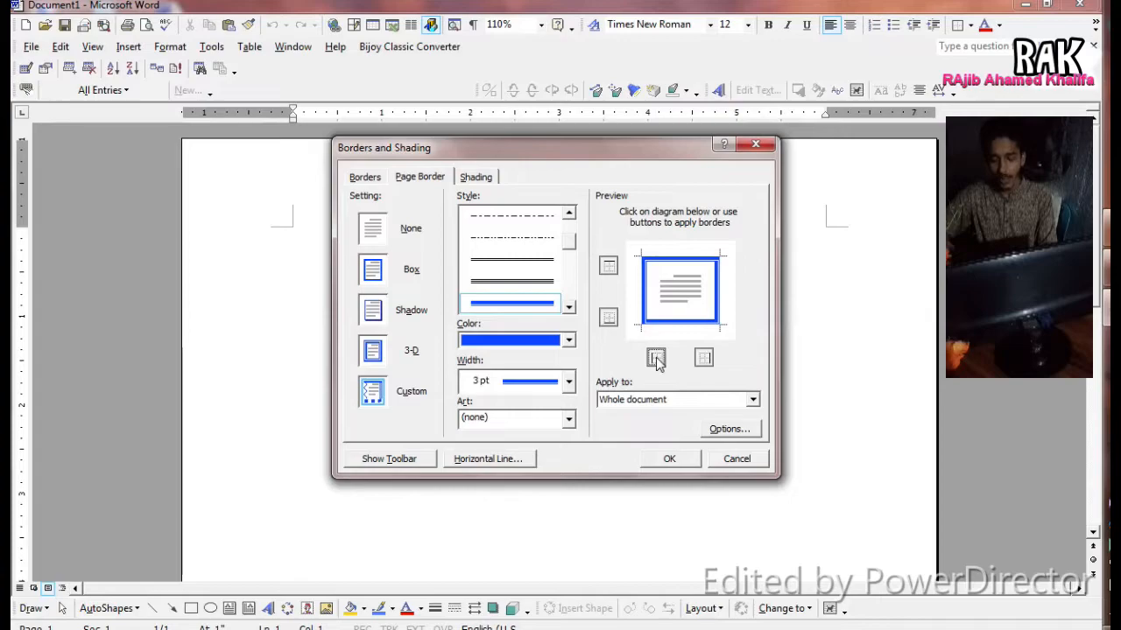
- Apply the configured blue page border to the document and check it on the page
left_click(667, 459)
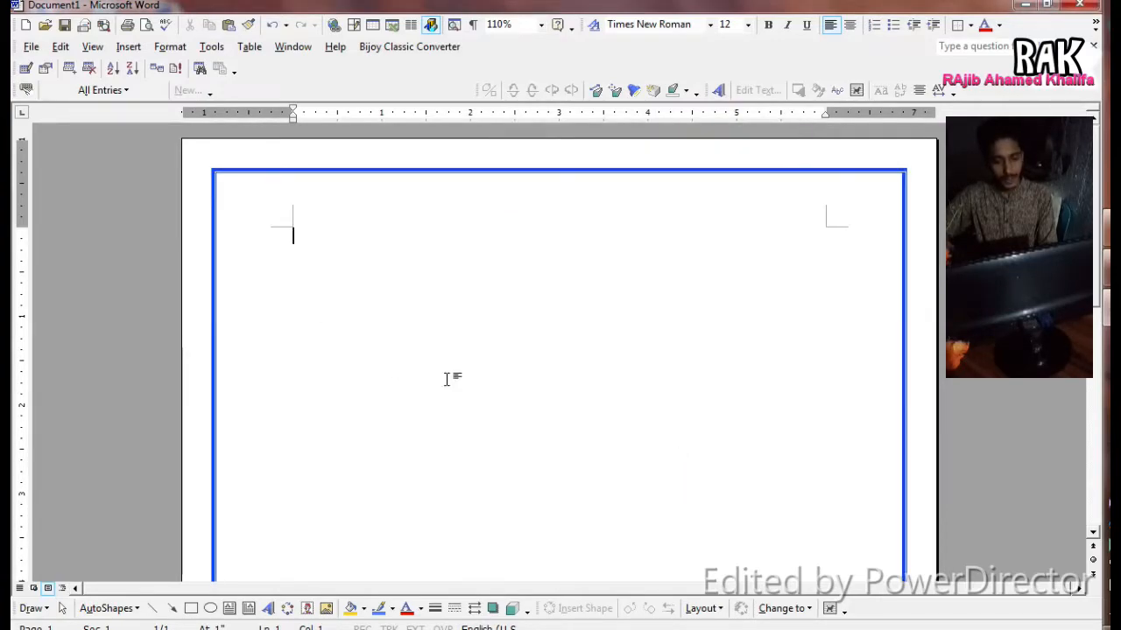
scroll(535, 370, "down", 4)
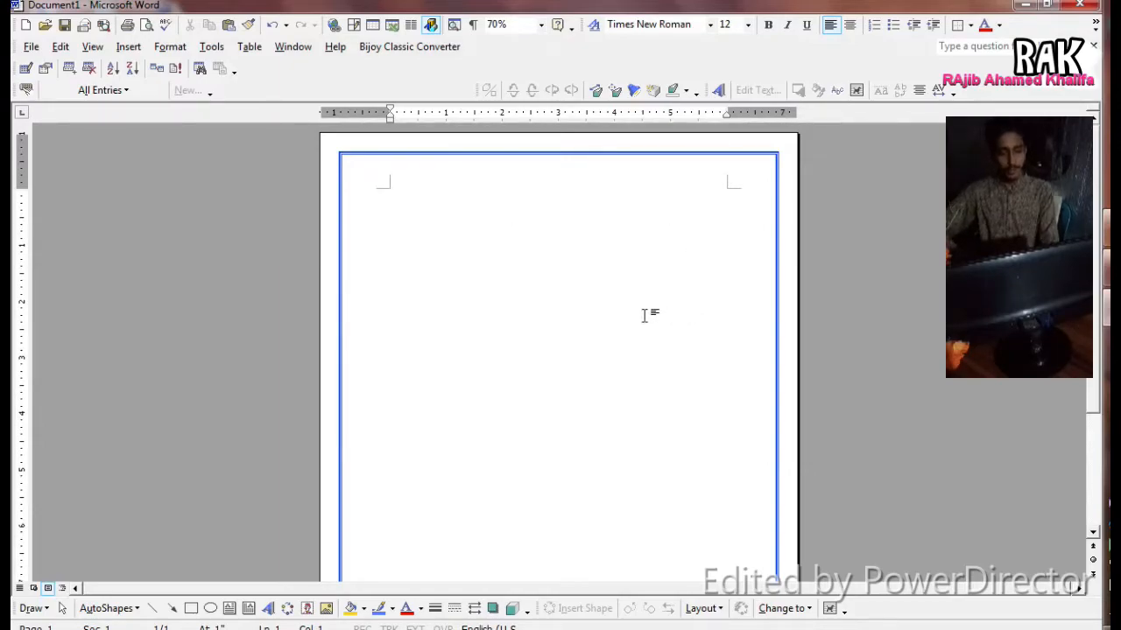
scroll(602, 312, "up", 1)
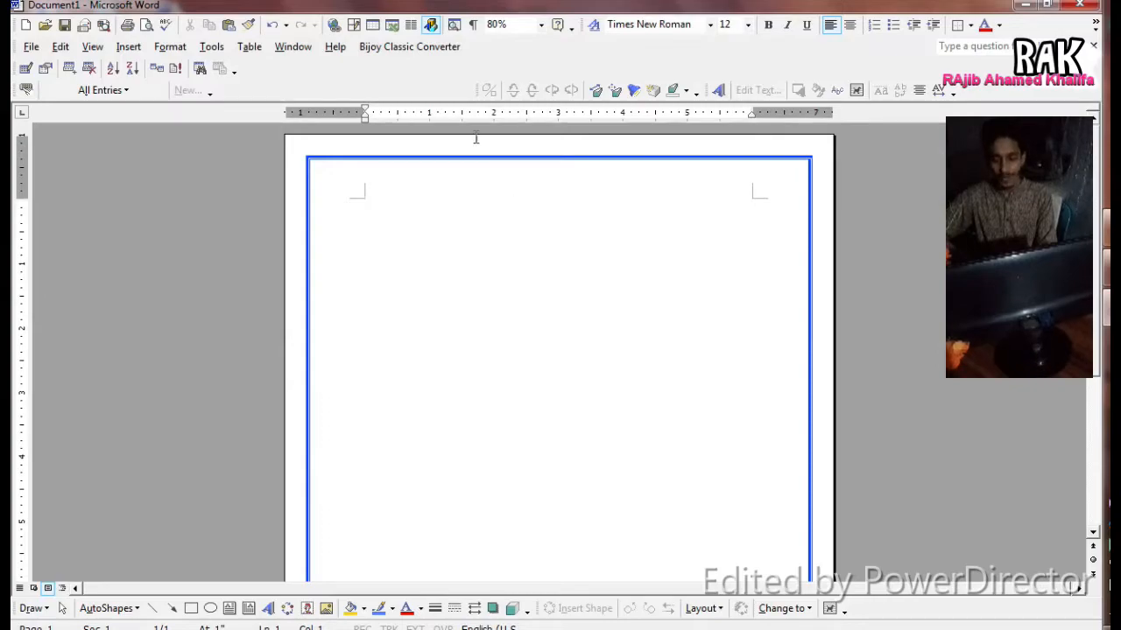
left_click(170, 46)
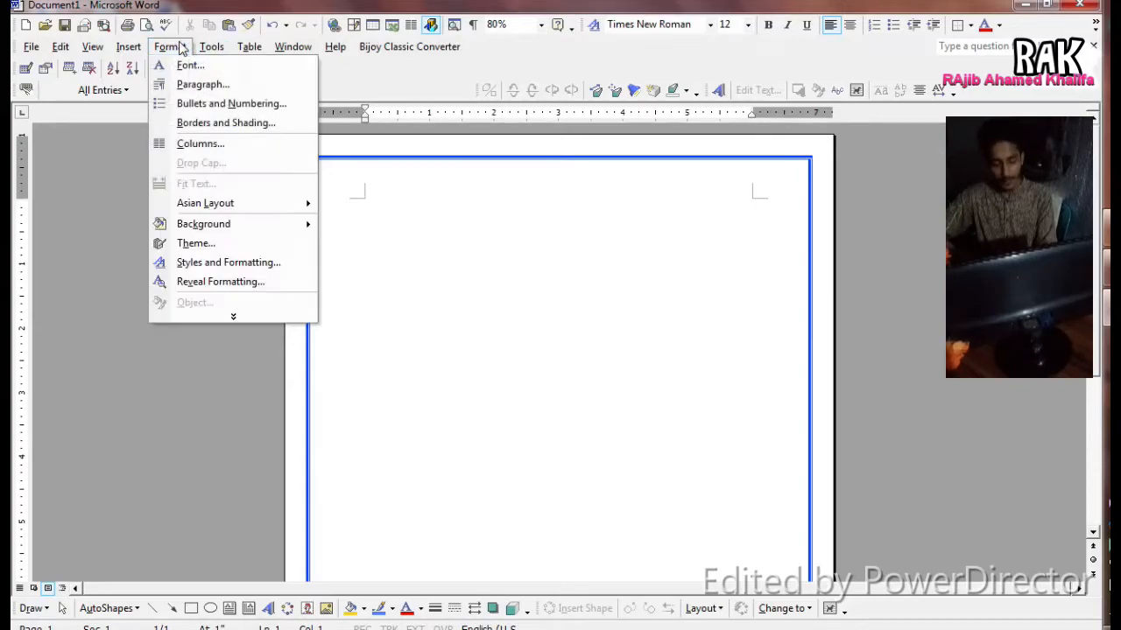
left_click(209, 127)
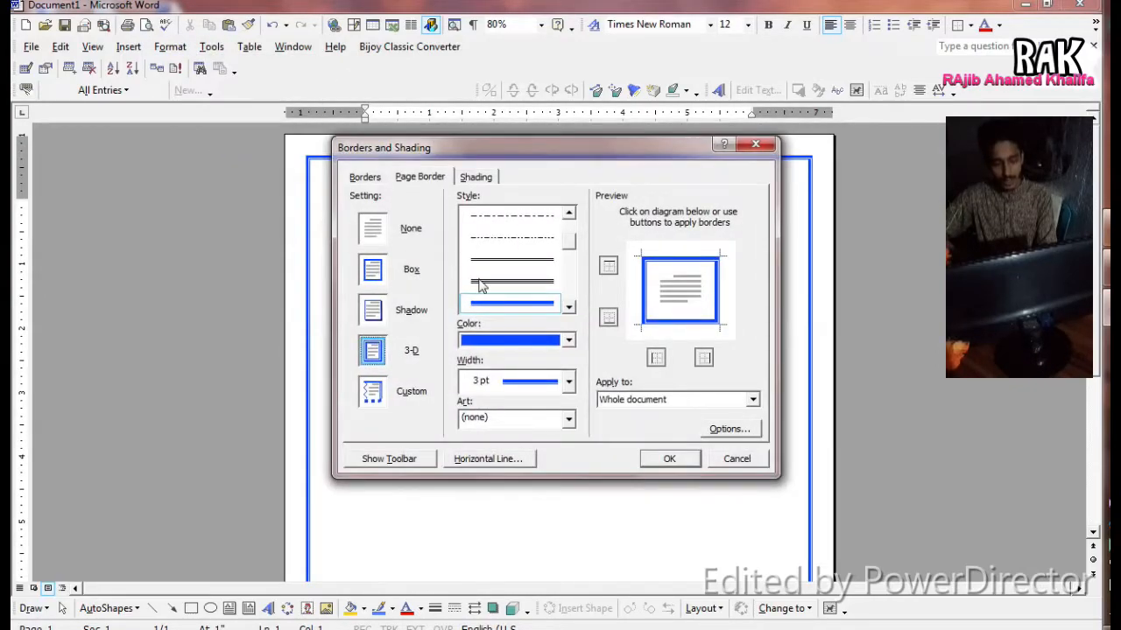
left_click(754, 144)
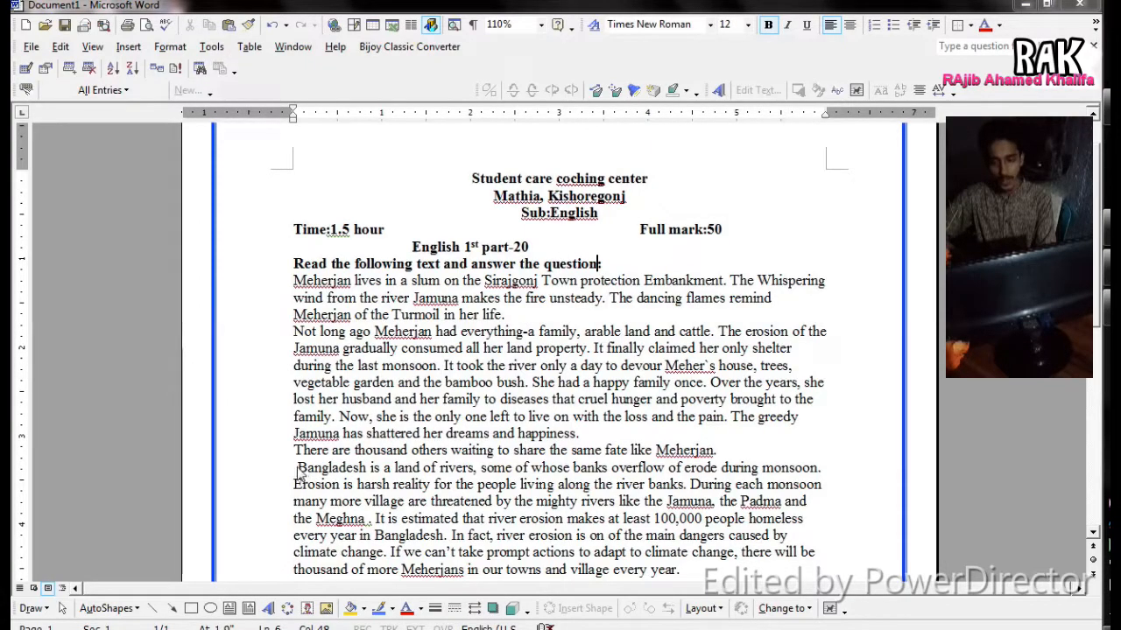
- Shade the phrase "Bangladesh is a land of rivers," with a blue fill applied to the text only
left_click_drag(297, 467, 480, 469)
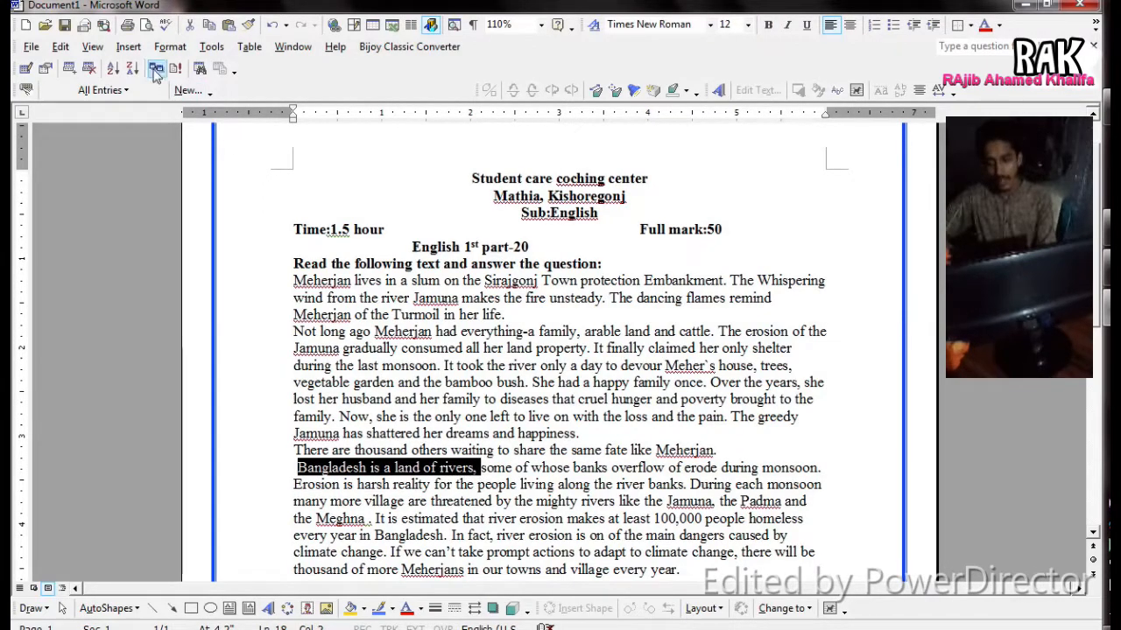
left_click(168, 47)
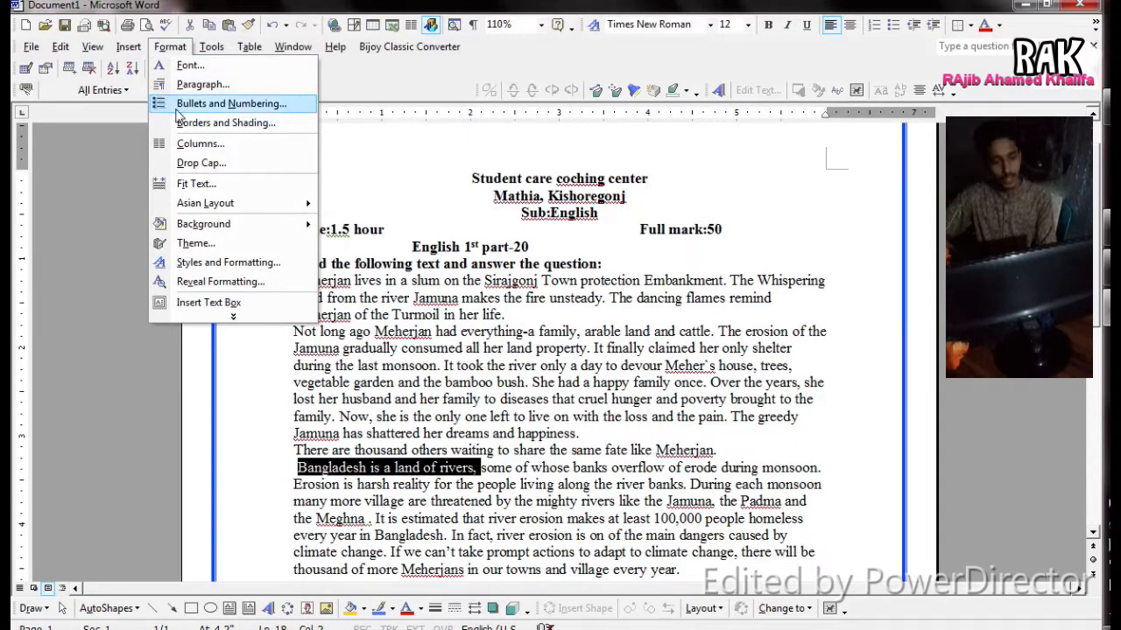
left_click(200, 124)
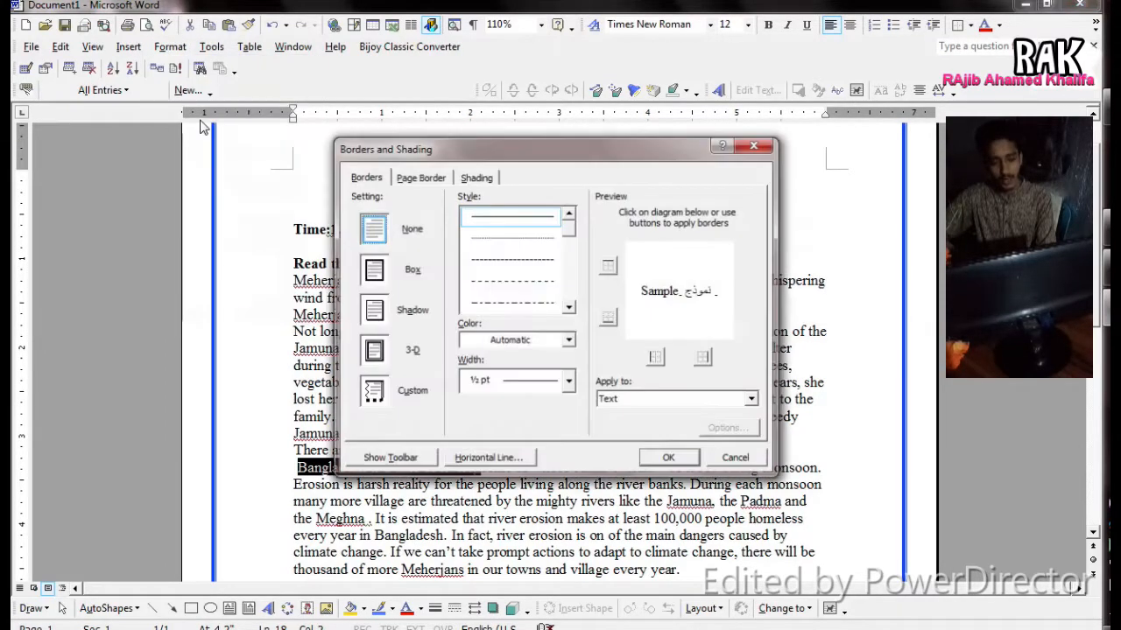
left_click(477, 181)
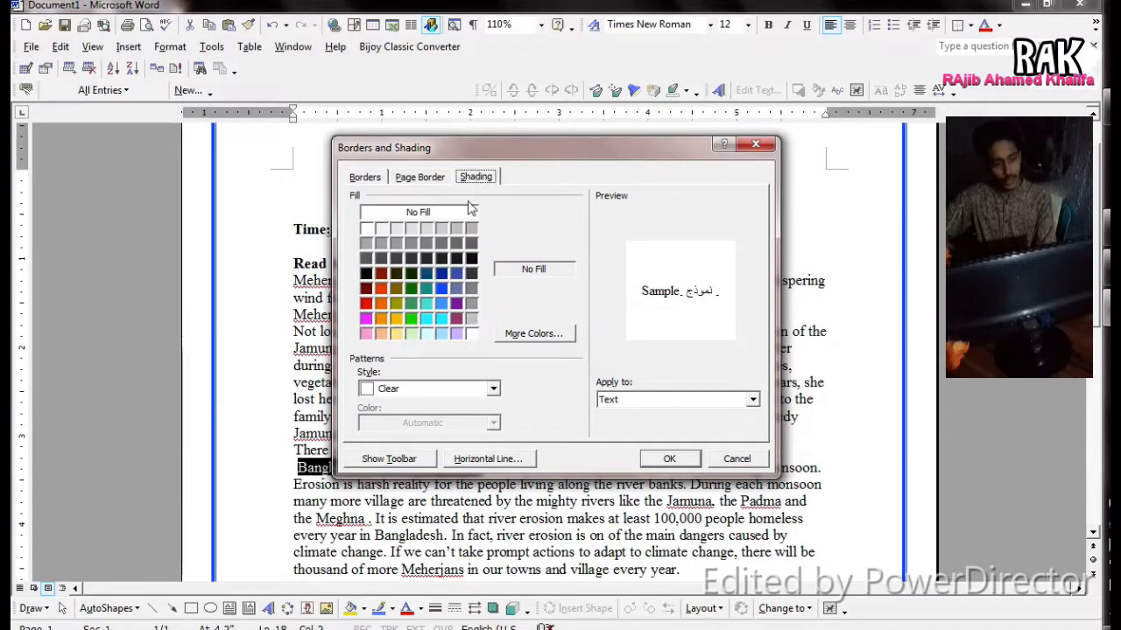
left_click(442, 288)
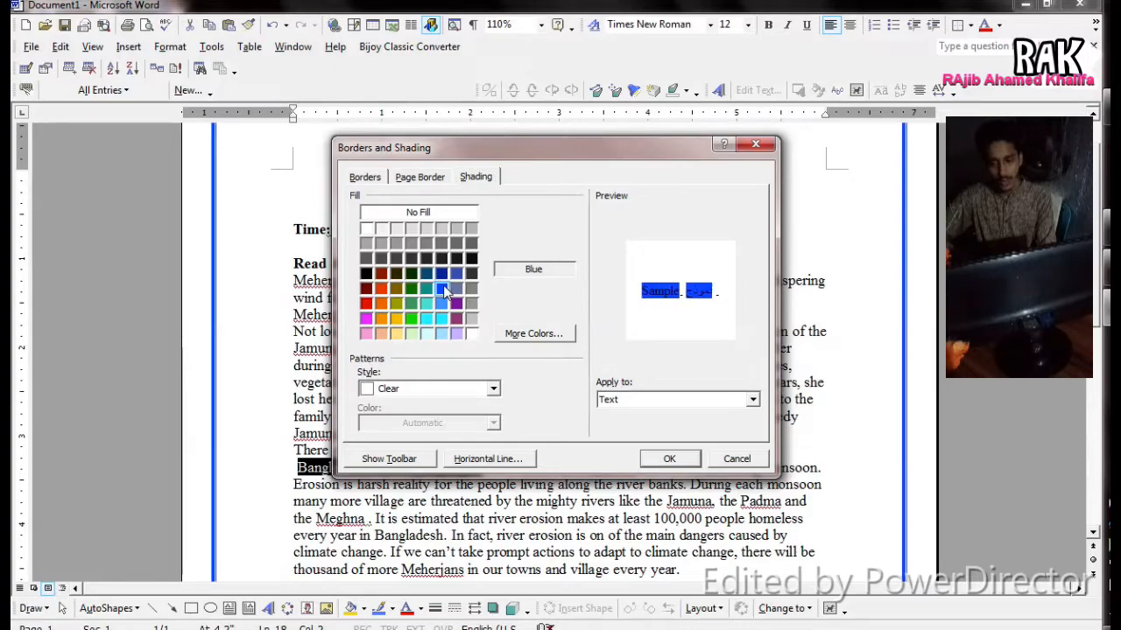
left_click(670, 460)
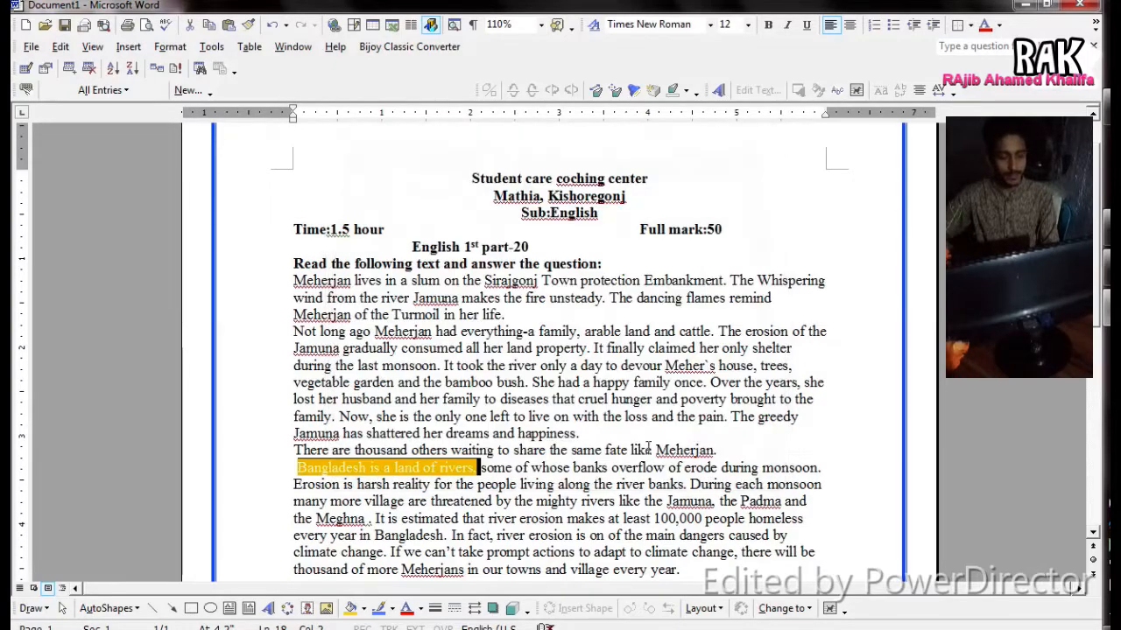
left_click(525, 383)
- Examine the blue shading behind "Bangladesh is a land of rivers," and the surrounding page at different magnifications
scroll(459, 446, "up", 5)
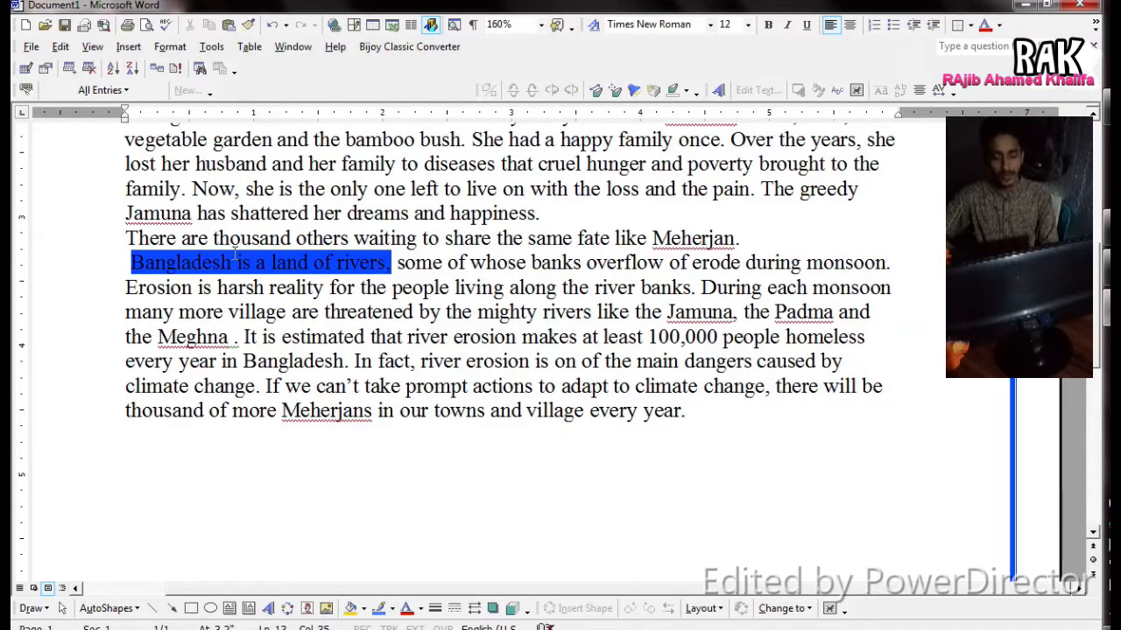
scroll(289, 270, "up", 4)
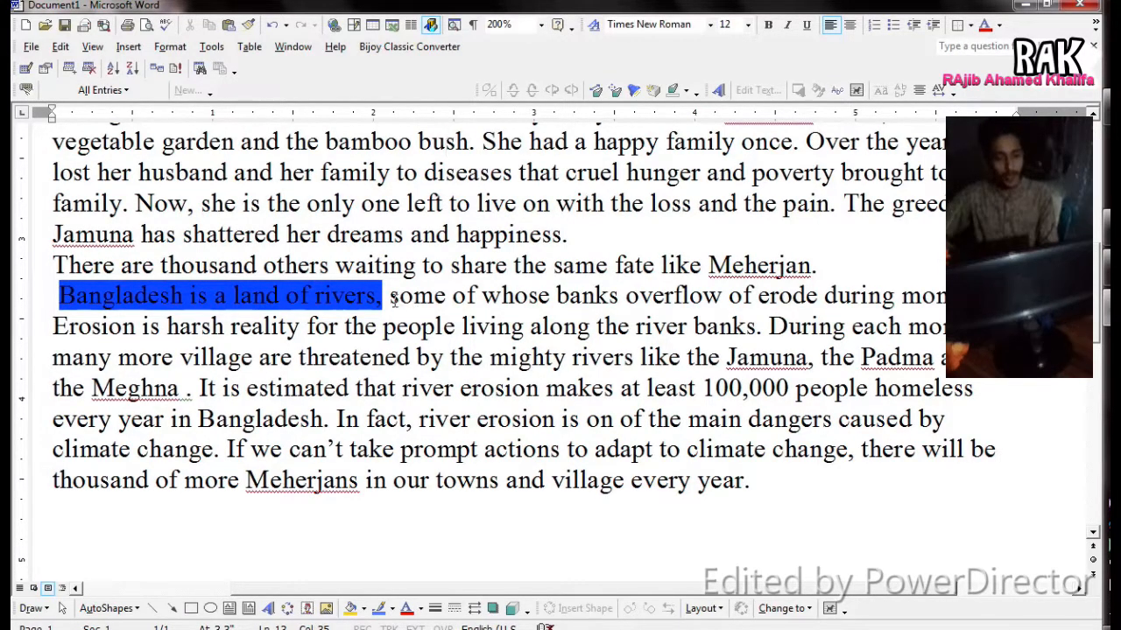
scroll(393, 298, "down", 2, "ctrl")
scroll(366, 207, "up", 4)
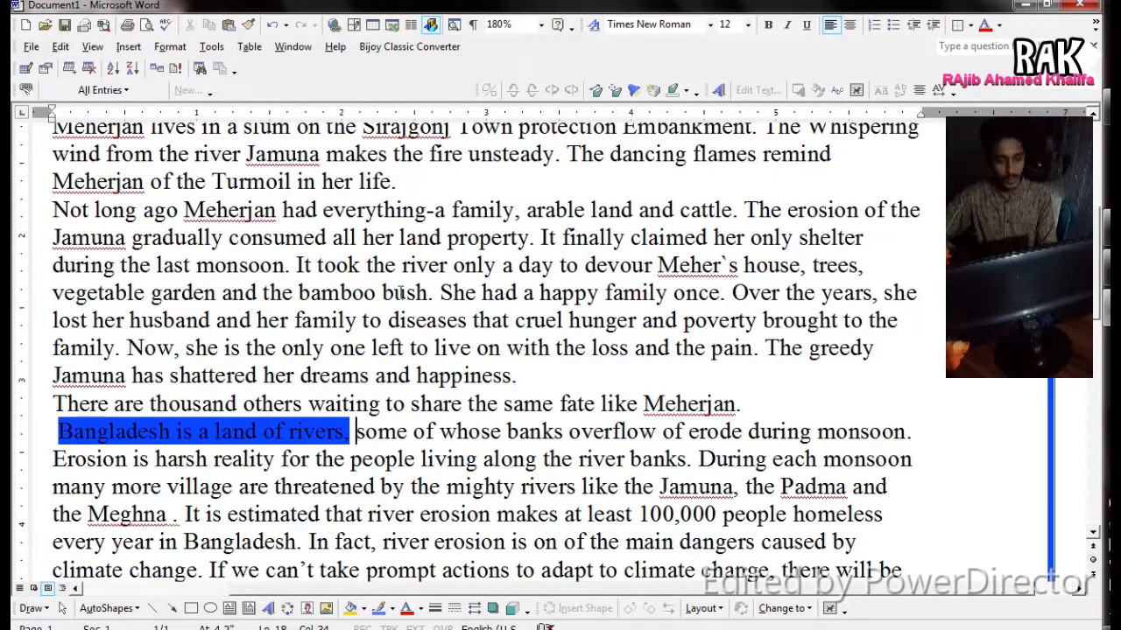
scroll(390, 294, "down", 4, "ctrl")
scroll(383, 293, "up", 4)
scroll(382, 293, "up", 2, "ctrl")
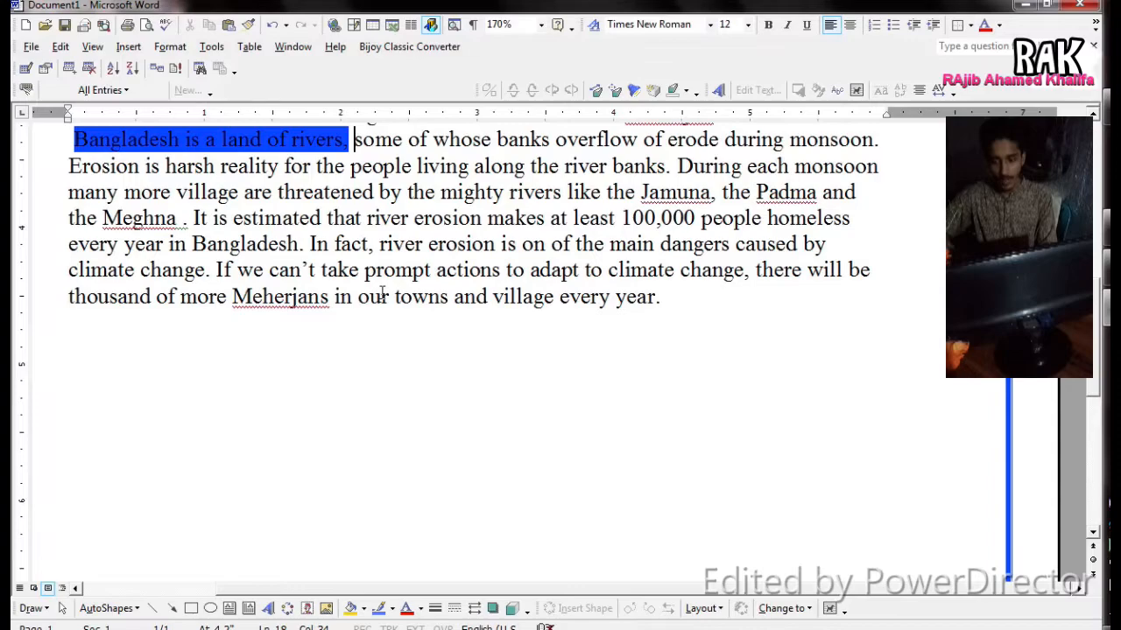
scroll(381, 292, "down", 4, "ctrl")
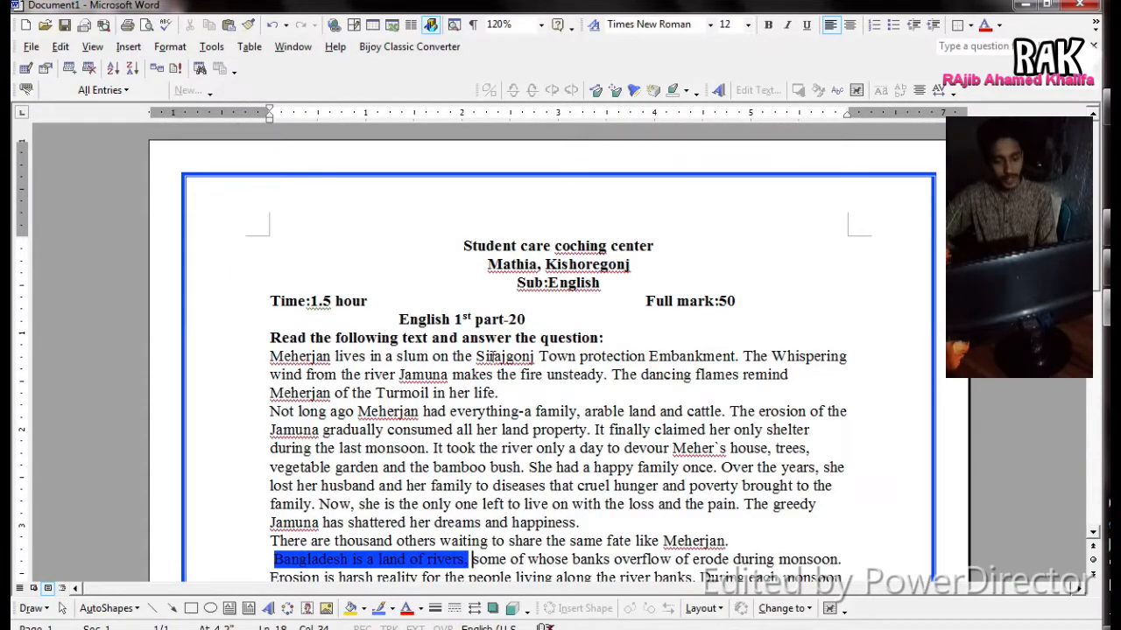
- Examine the bulleted and numbered list styles in Bullets and Numbering and close the dialog without applying any
scroll(490, 368, "down", 2)
left_click(127, 47)
mouse_move(169, 47)
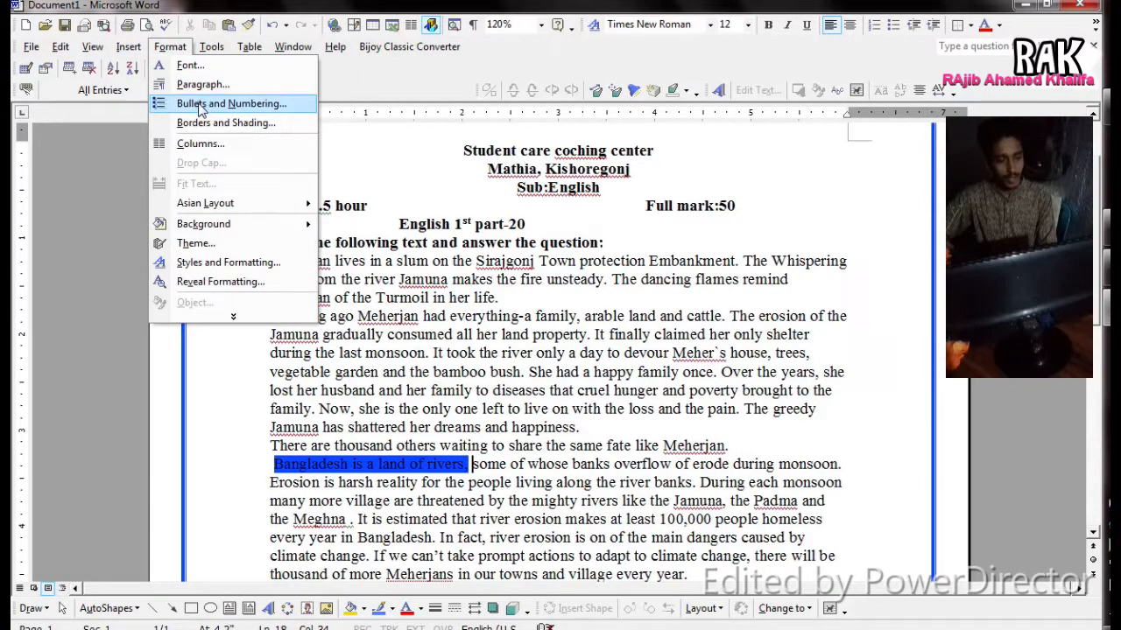
left_click(200, 104)
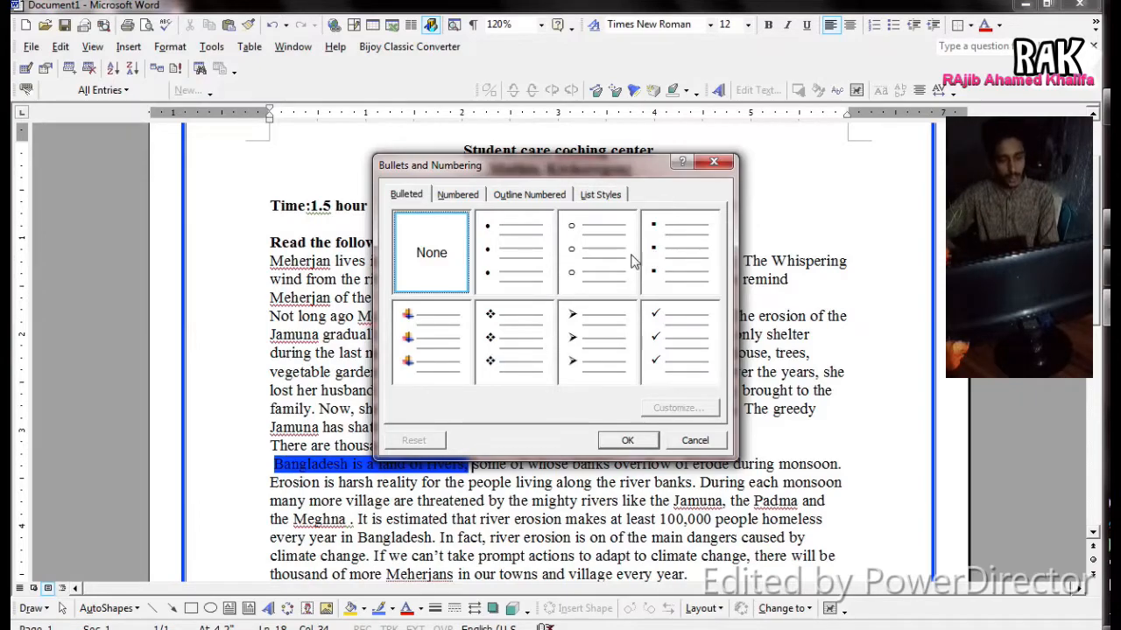
left_click(411, 196)
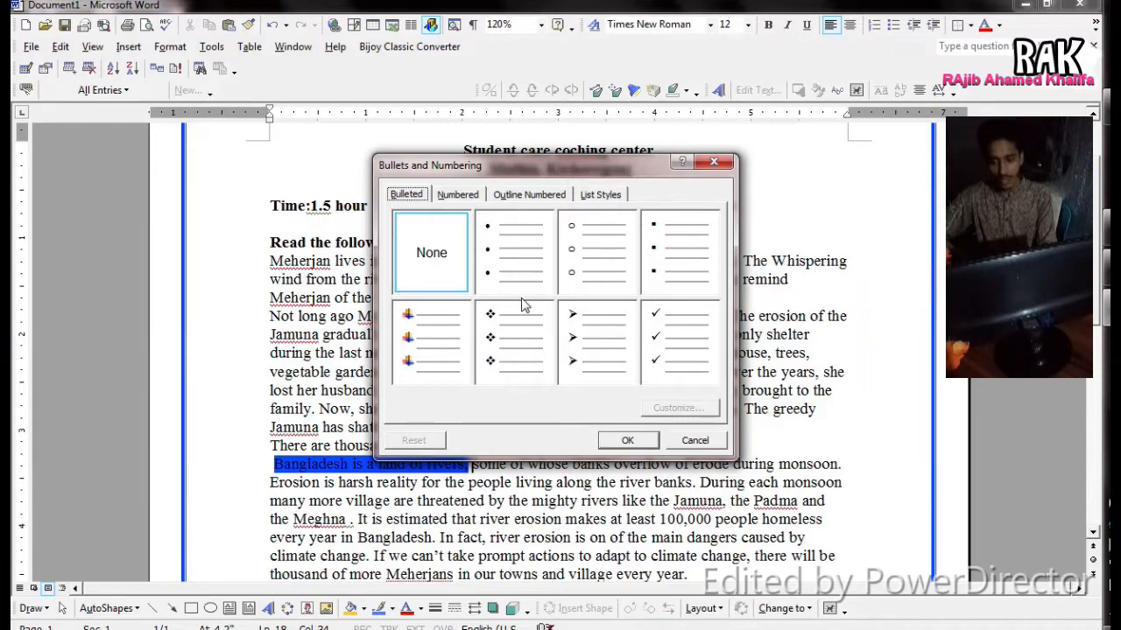
left_click(460, 196)
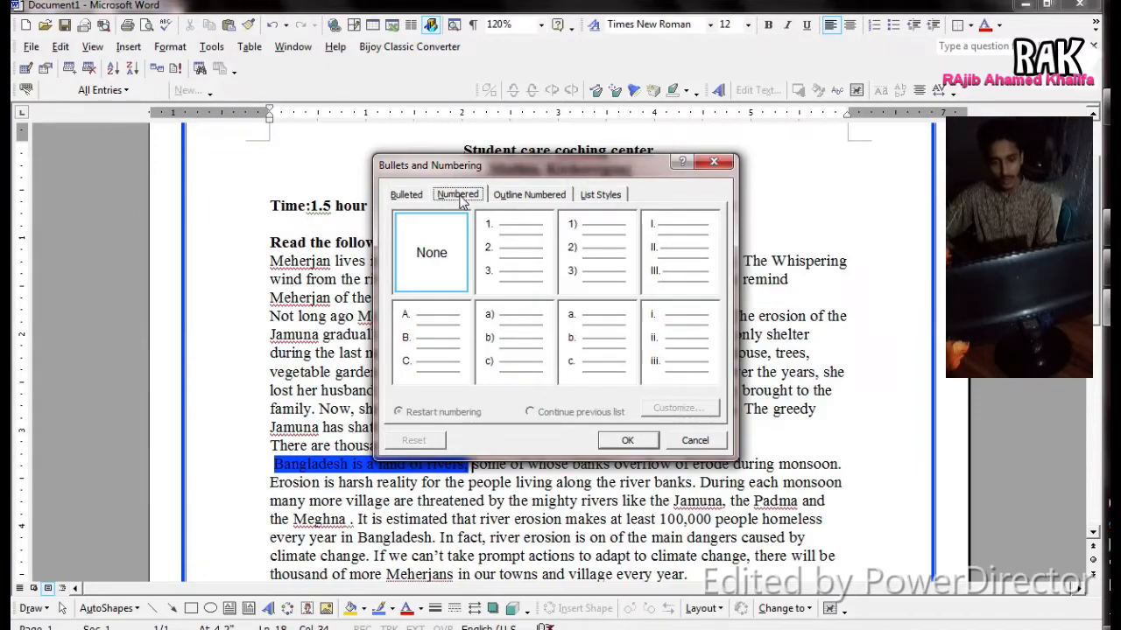
left_click(713, 162)
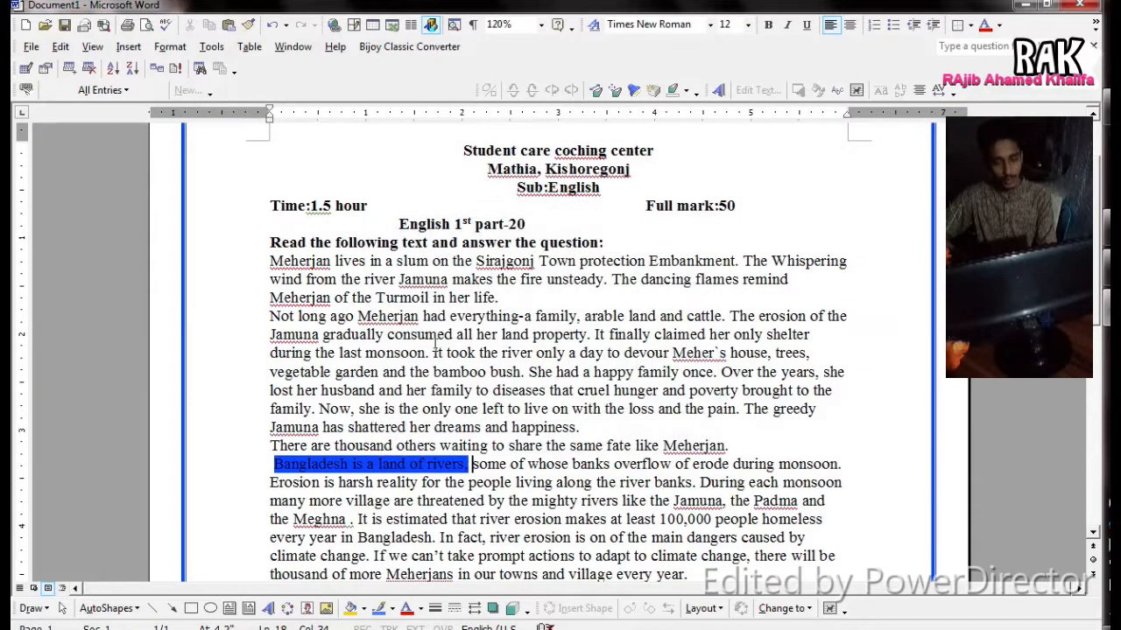
- Start a numbered list in the 1) 2) 3) style on a new line after the final paragraph
scroll(461, 332, "down", 5)
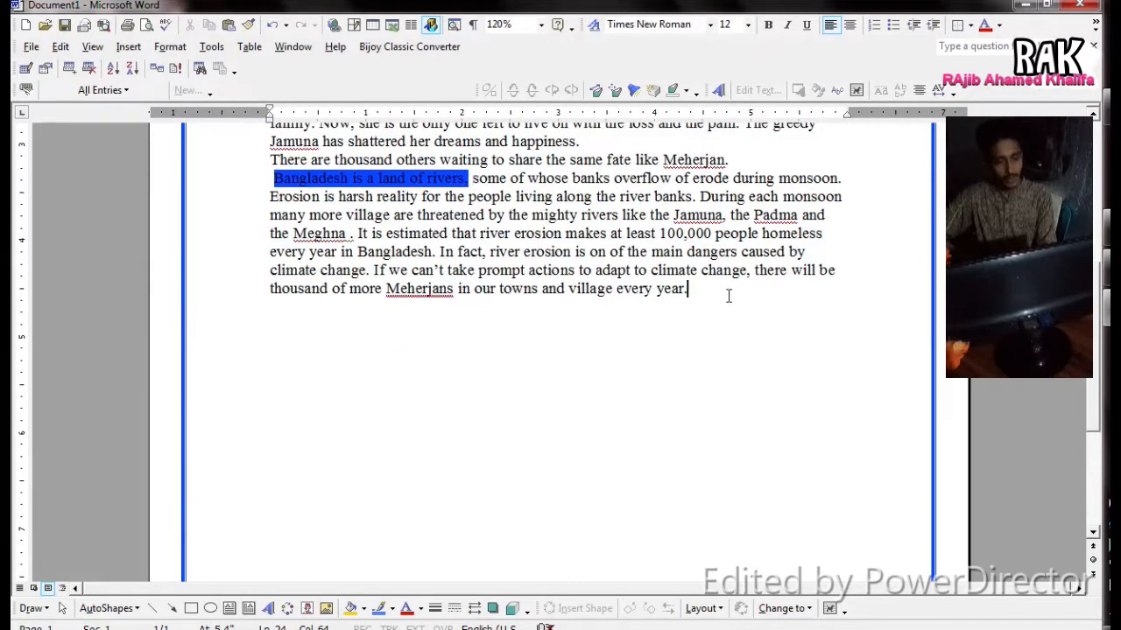
key("Return")
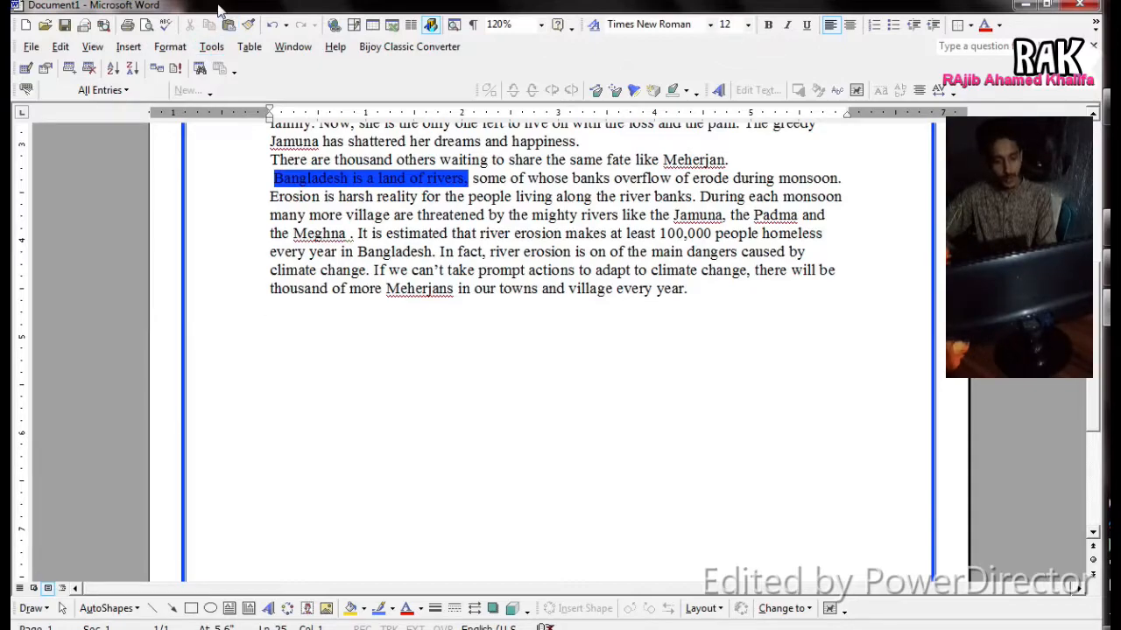
left_click(170, 49)
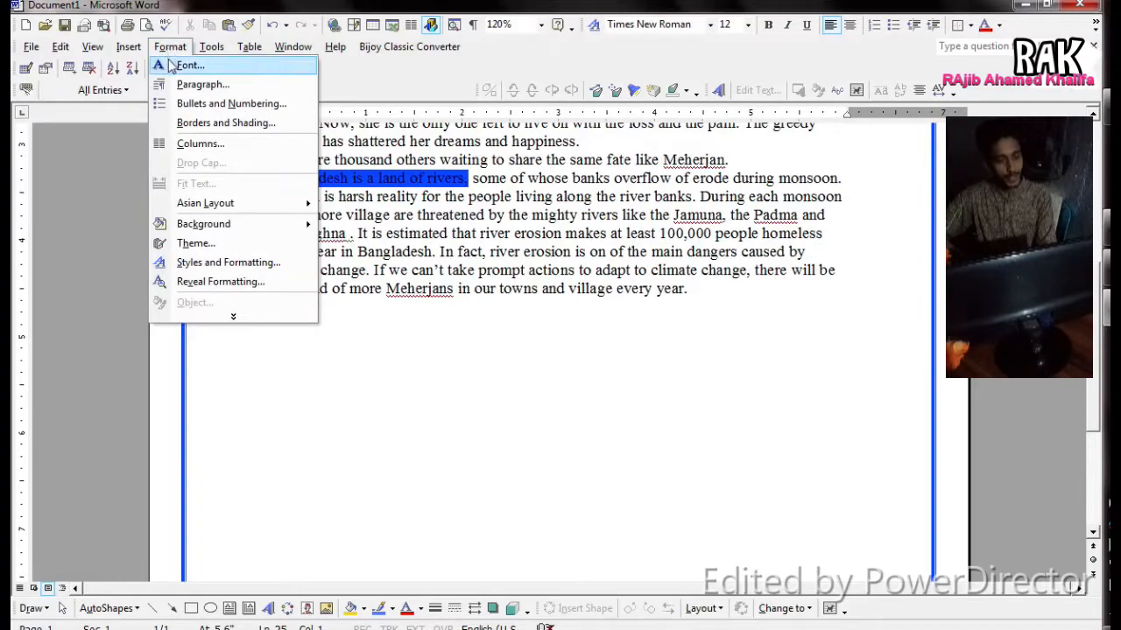
left_click(183, 106)
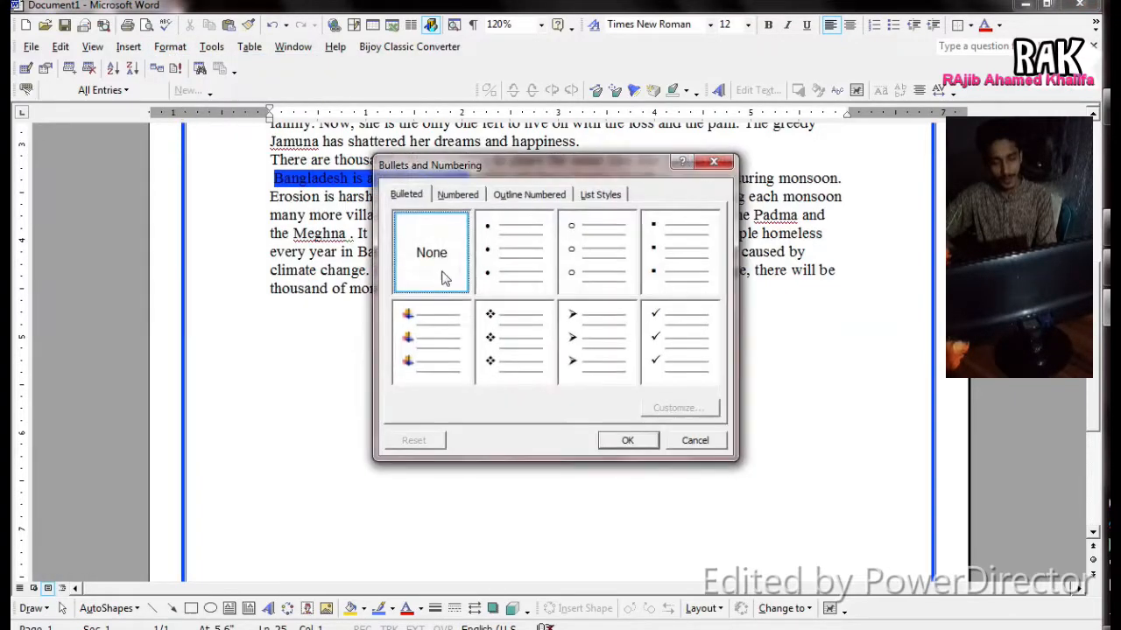
left_click(457, 197)
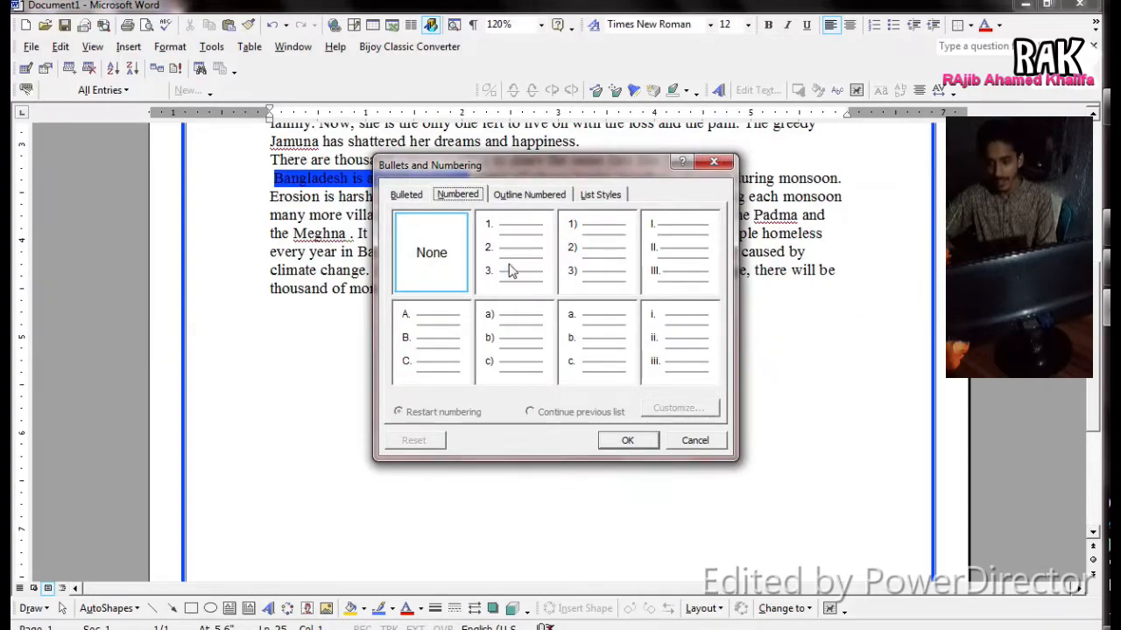
left_click(588, 258)
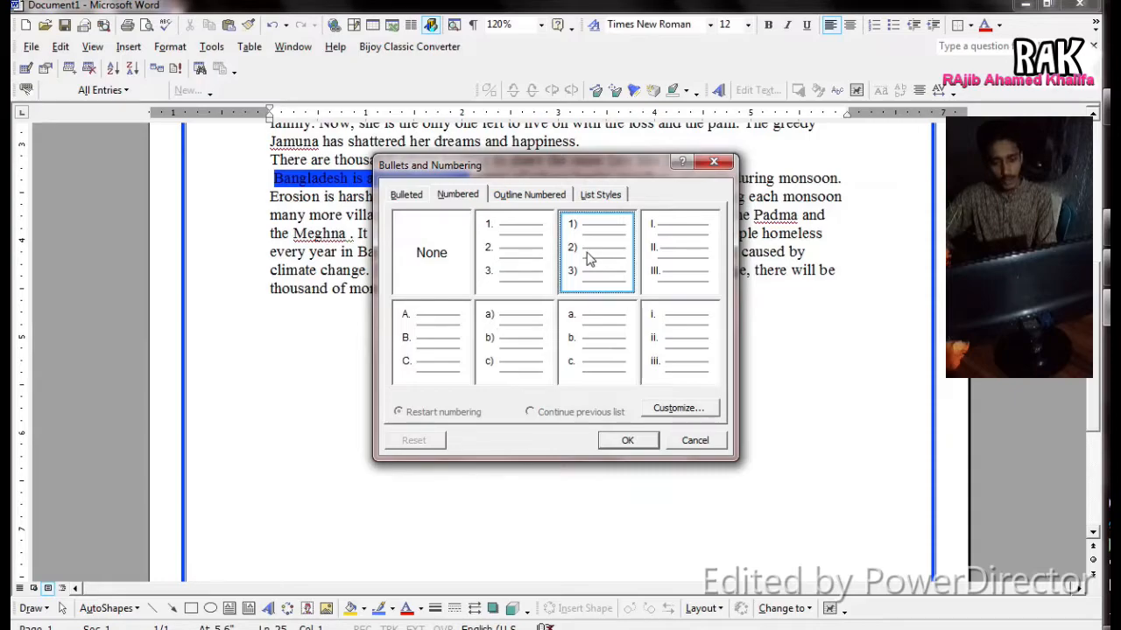
left_click(627, 440)
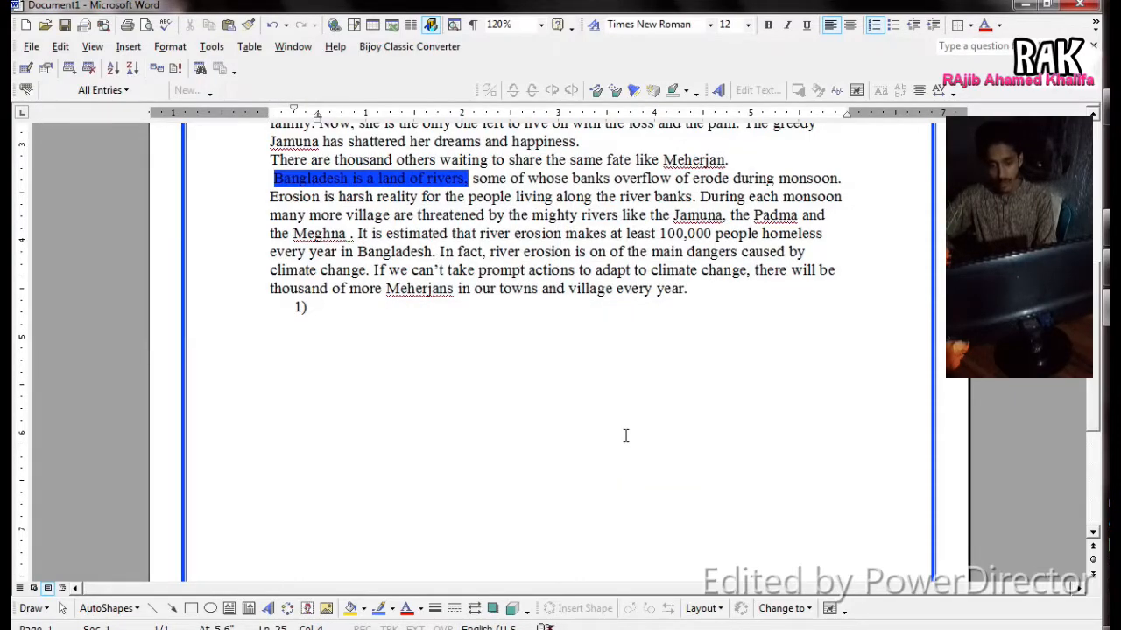
- Enter four people's first names as separate items in the numbered list and add an empty fifth item
type("rony")
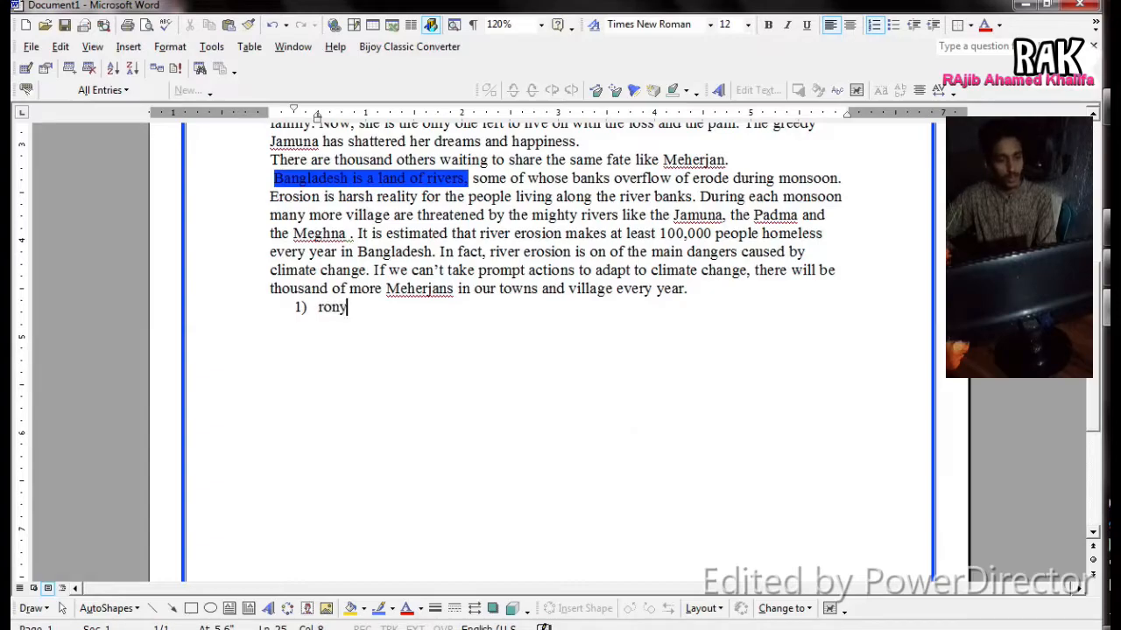
key("Return")
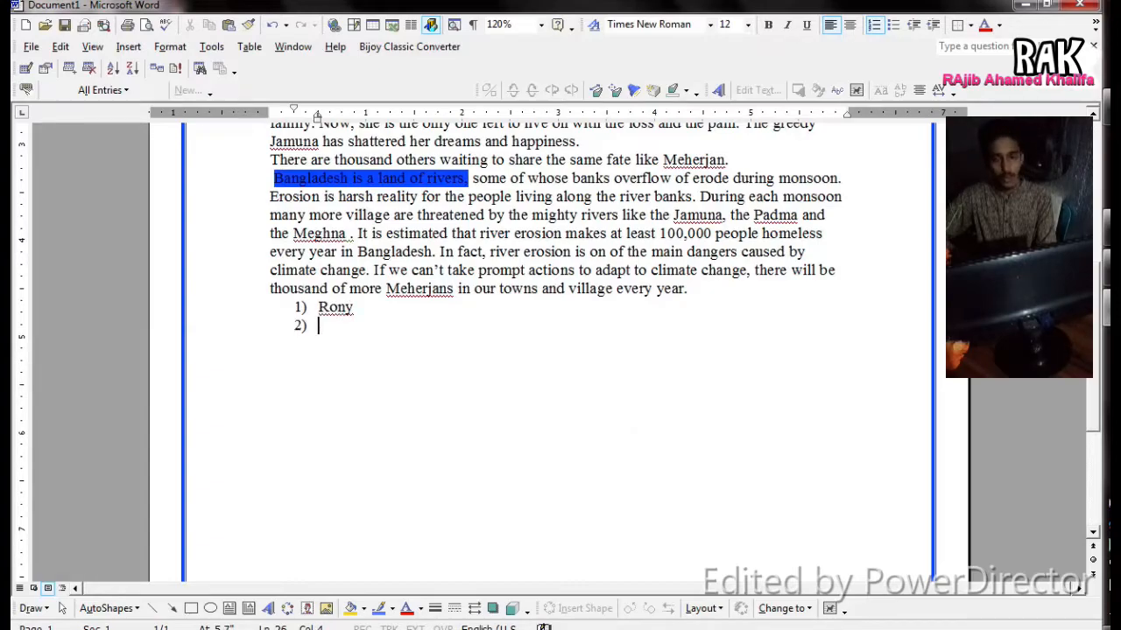
type("raj")
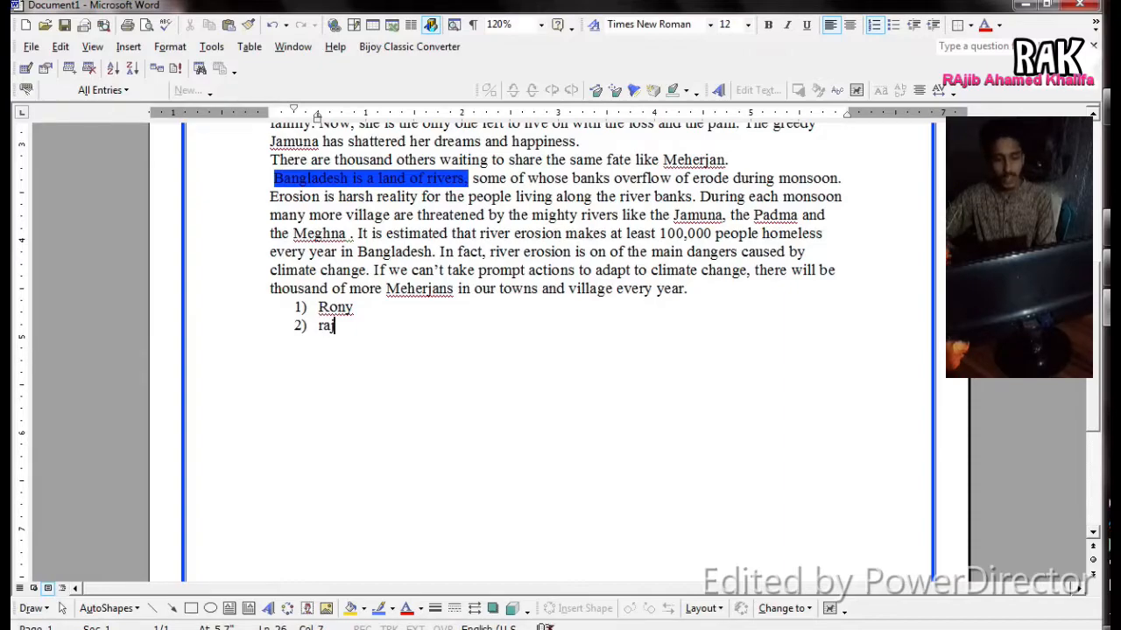
type("ib")
key("Return")
type("kalam")
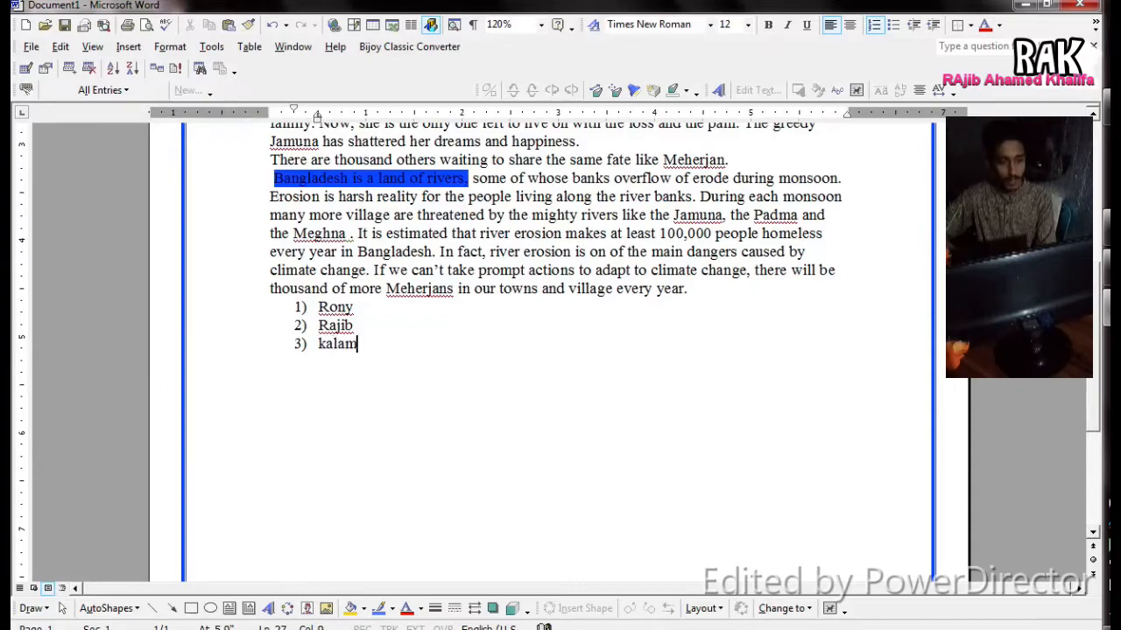
key("Return")
type("sal")
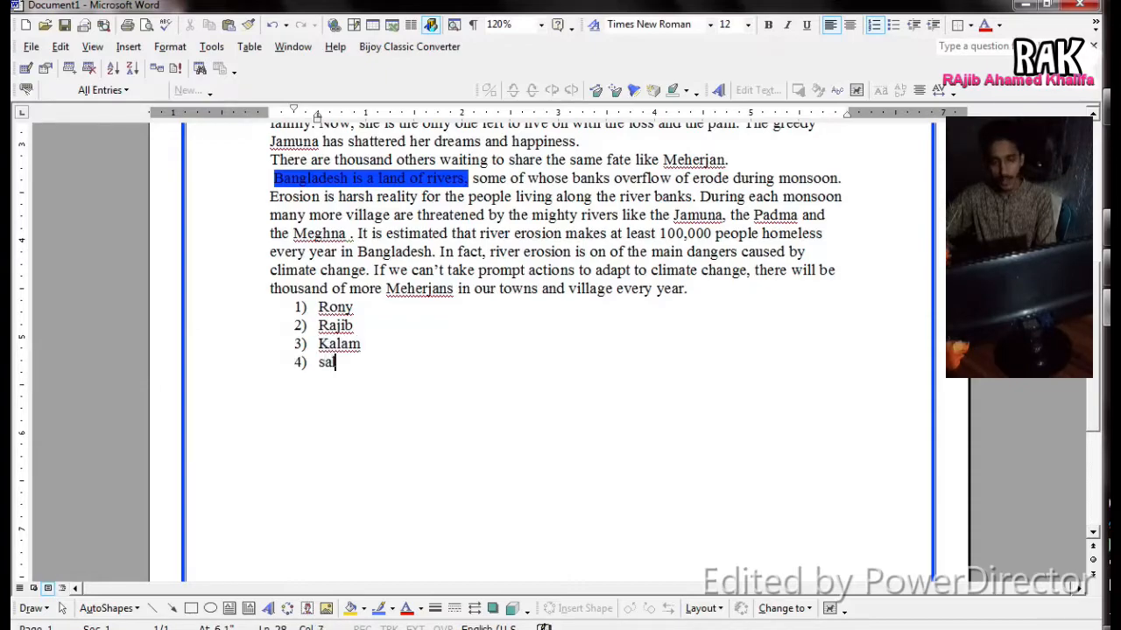
type("am")
key("Return")
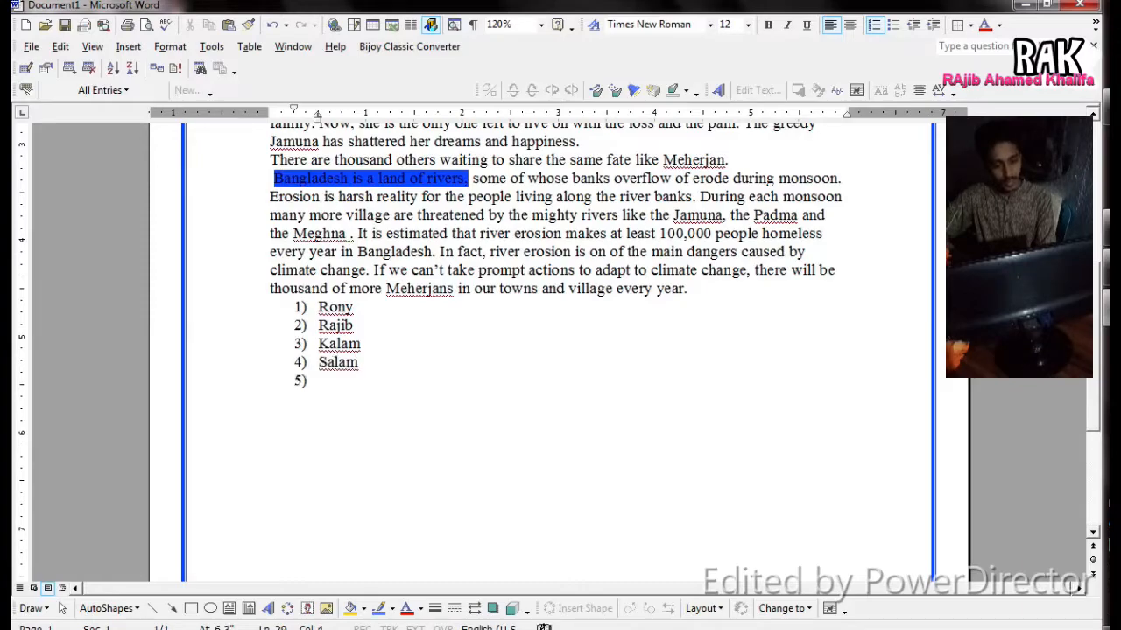
- Remove the numbering from the empty fifth item and delete the four numbered names
key("BackSpace")
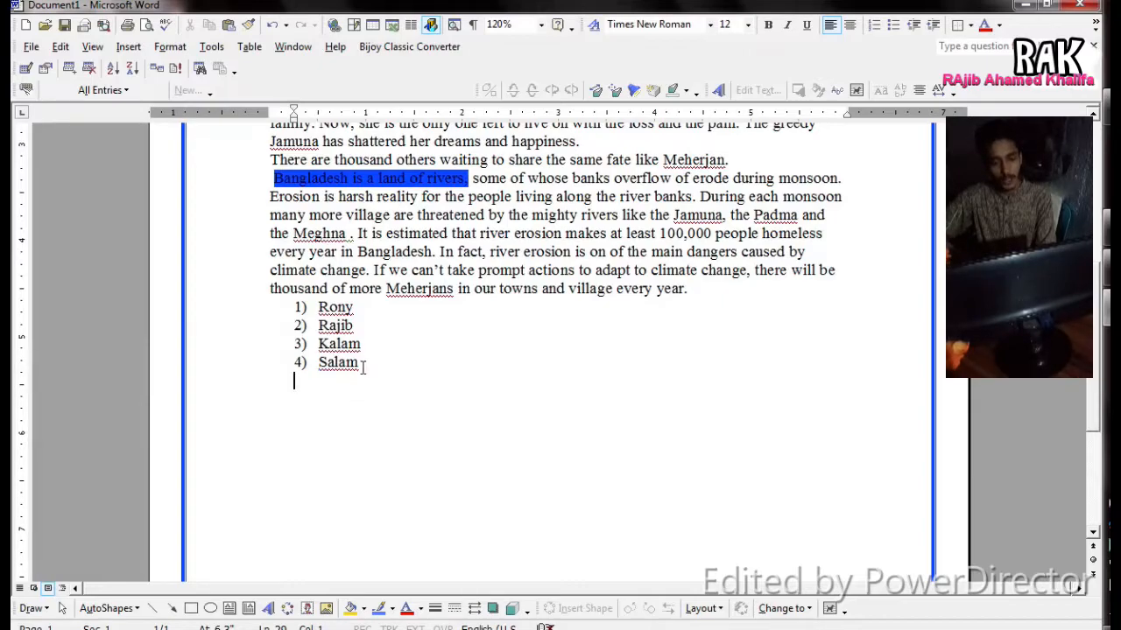
left_click_drag(363, 369, 275, 307)
key("Delete")
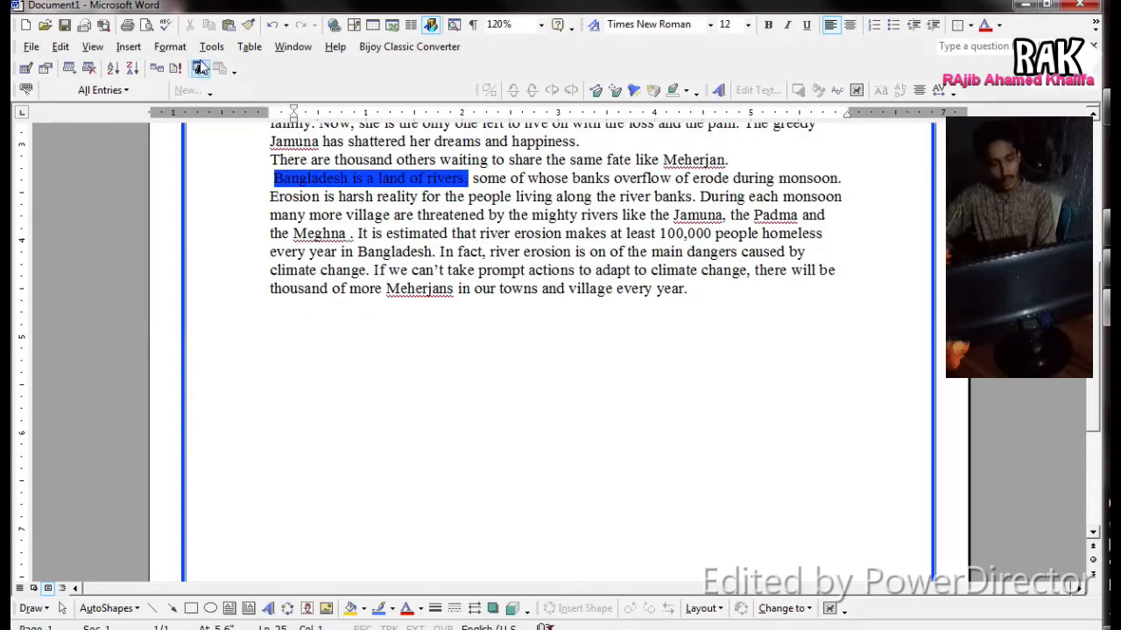
- Apply the arrowhead bullet style to the empty line below the final paragraph
left_click(170, 46)
left_click(219, 103)
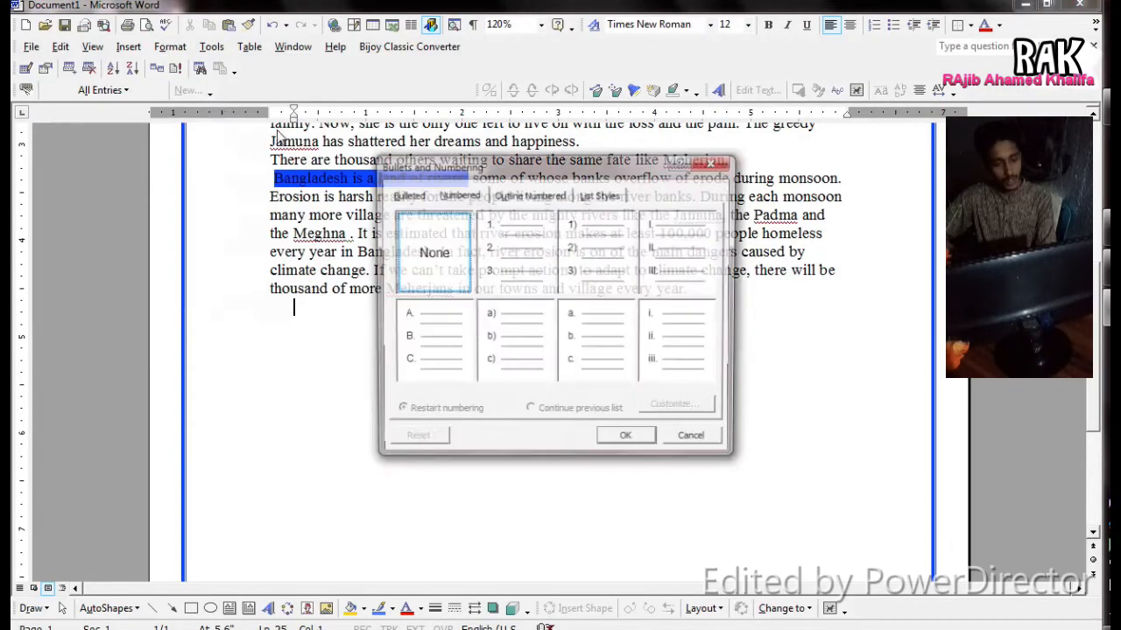
left_click(458, 195)
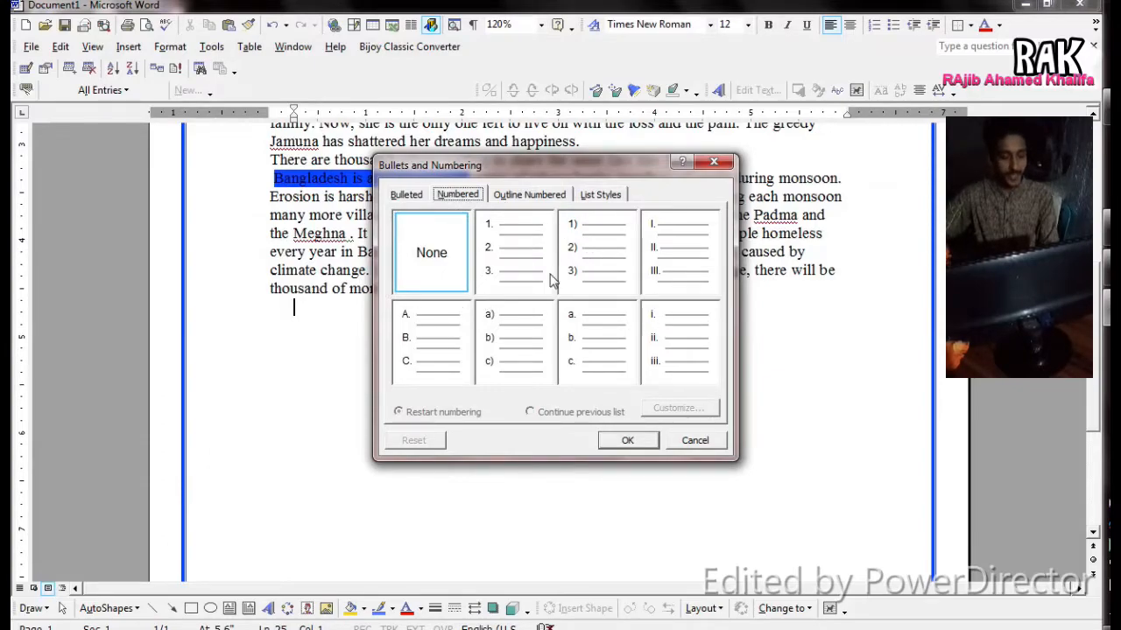
left_click(407, 194)
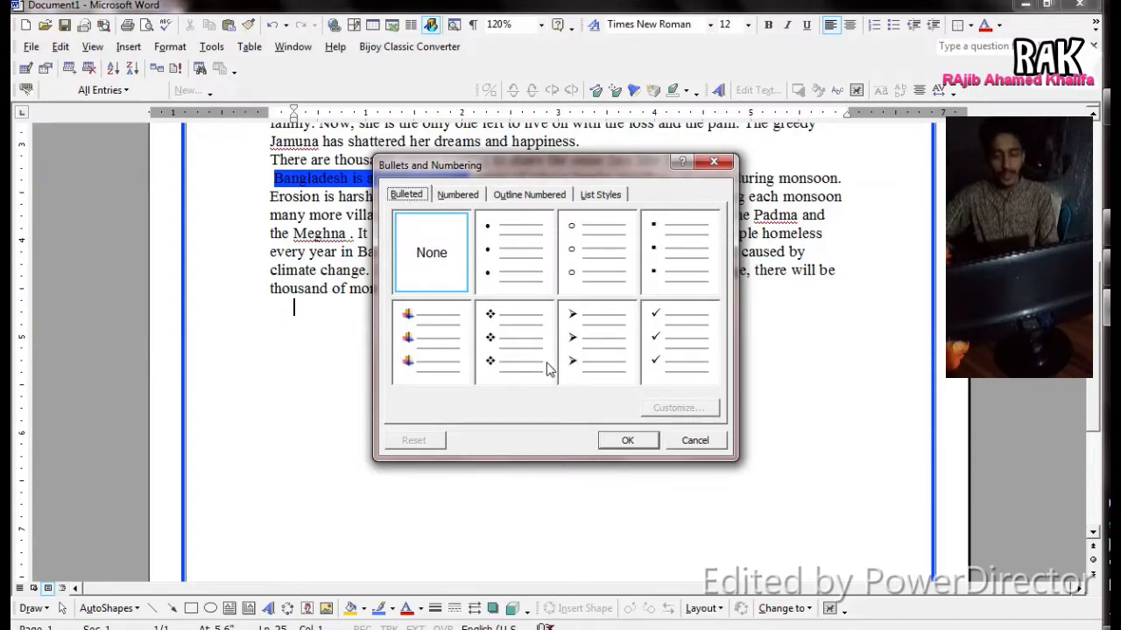
left_click(582, 351)
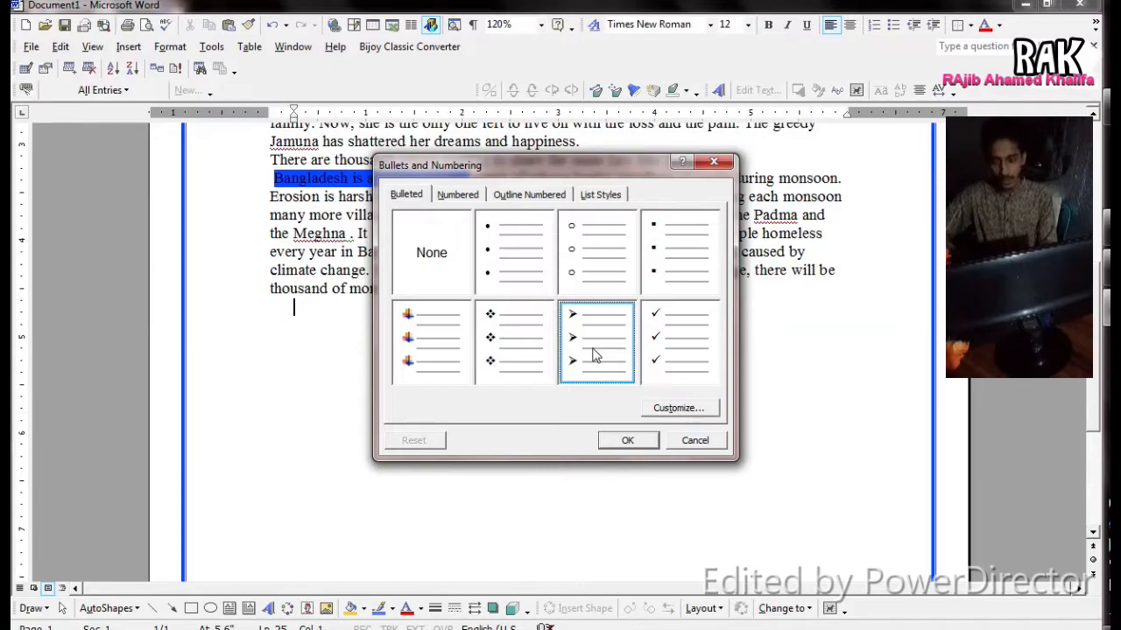
left_click(627, 443)
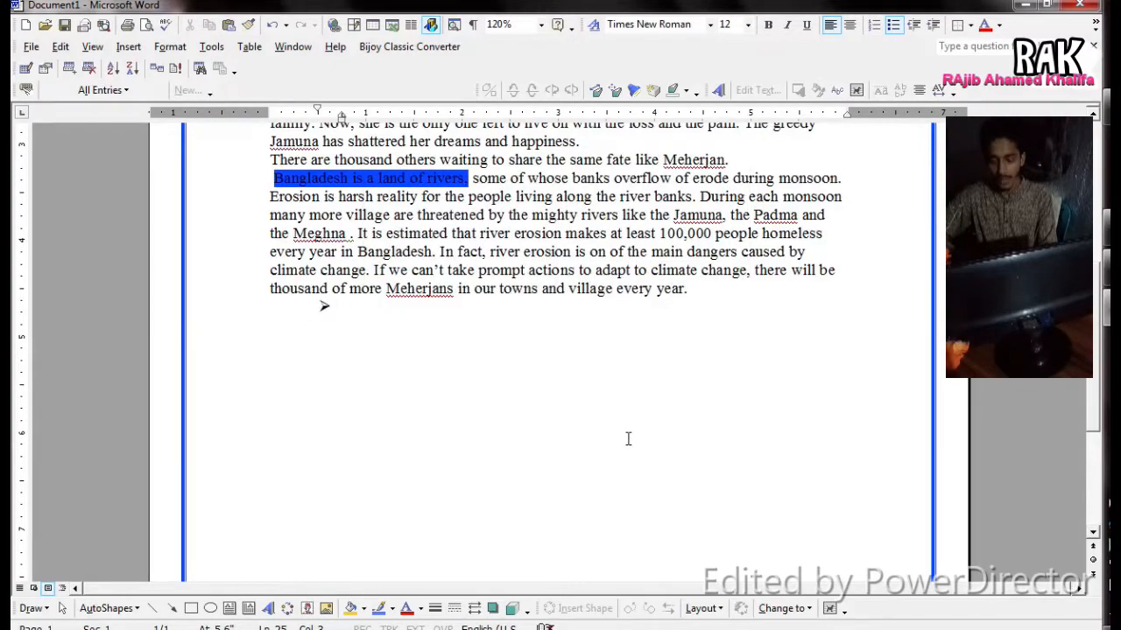
- Enter three people's first names as separate bulleted items and add an empty bullet below them
type("Rony")
key("Return")
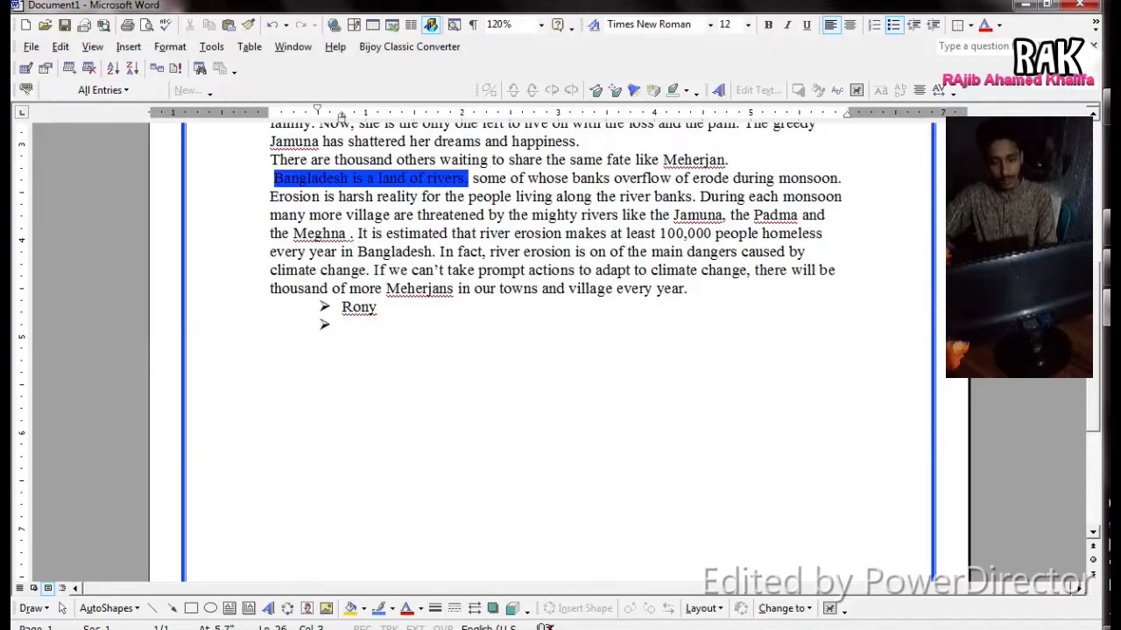
type("salam")
key("Return")
type("kalam")
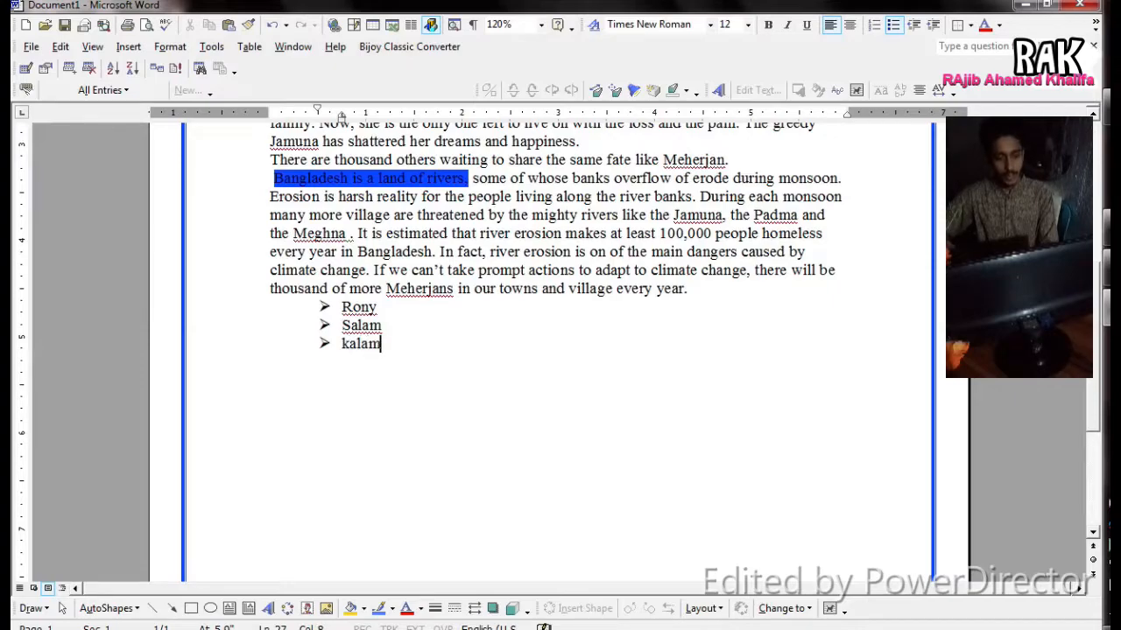
key("Return")
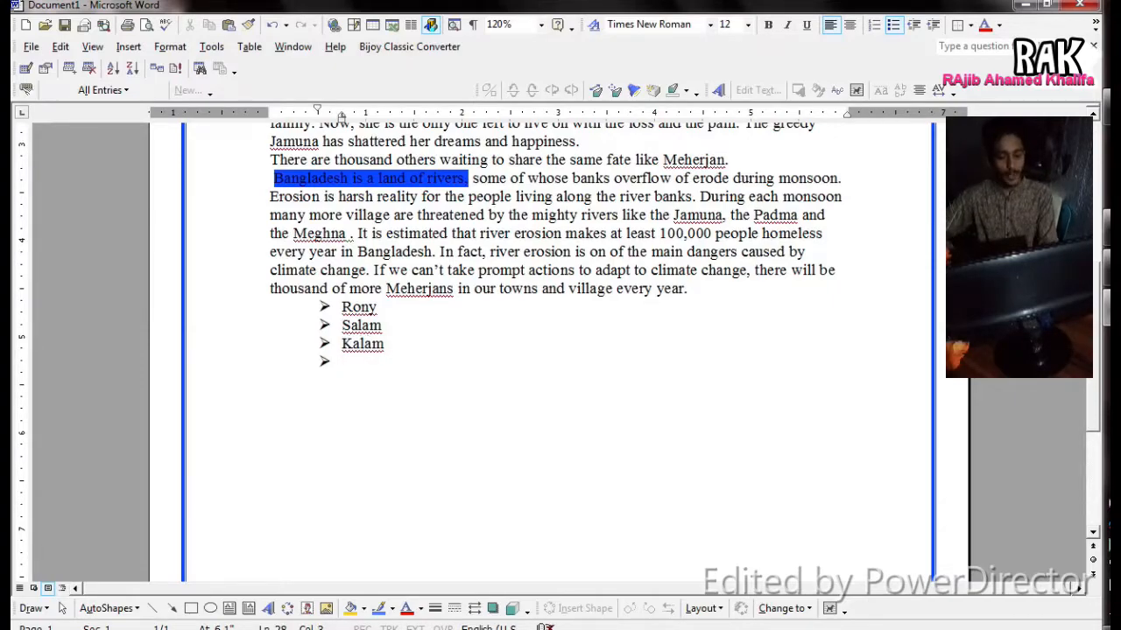
- Check the page from its heading to the list and end the bulleted list after the third name
scroll(435, 435, "up", 3)
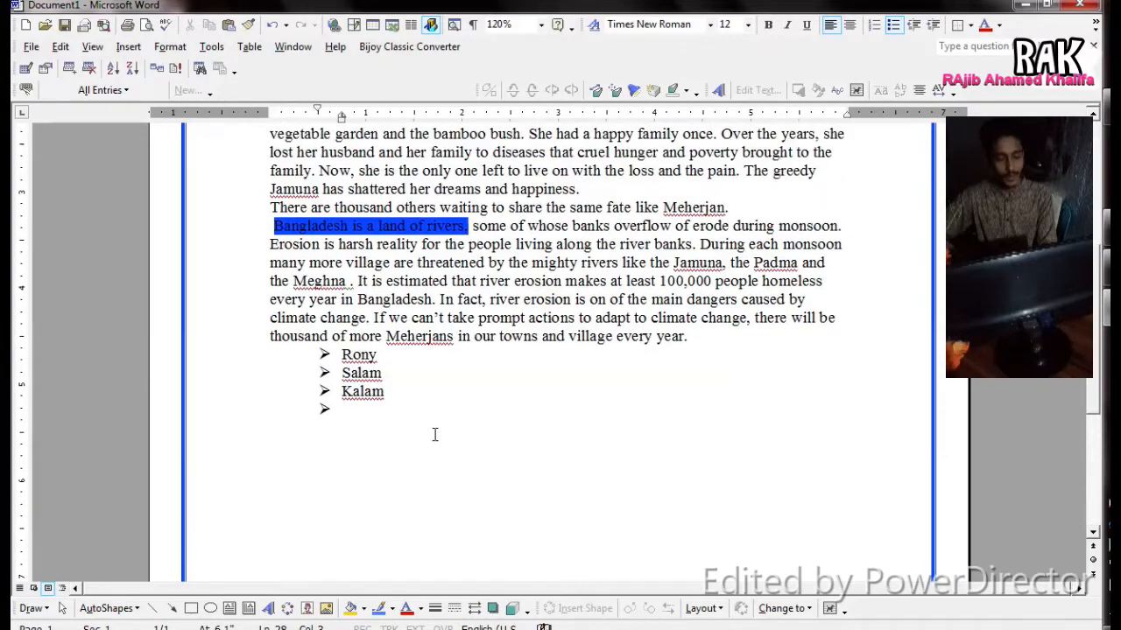
scroll(435, 435, "up", 2)
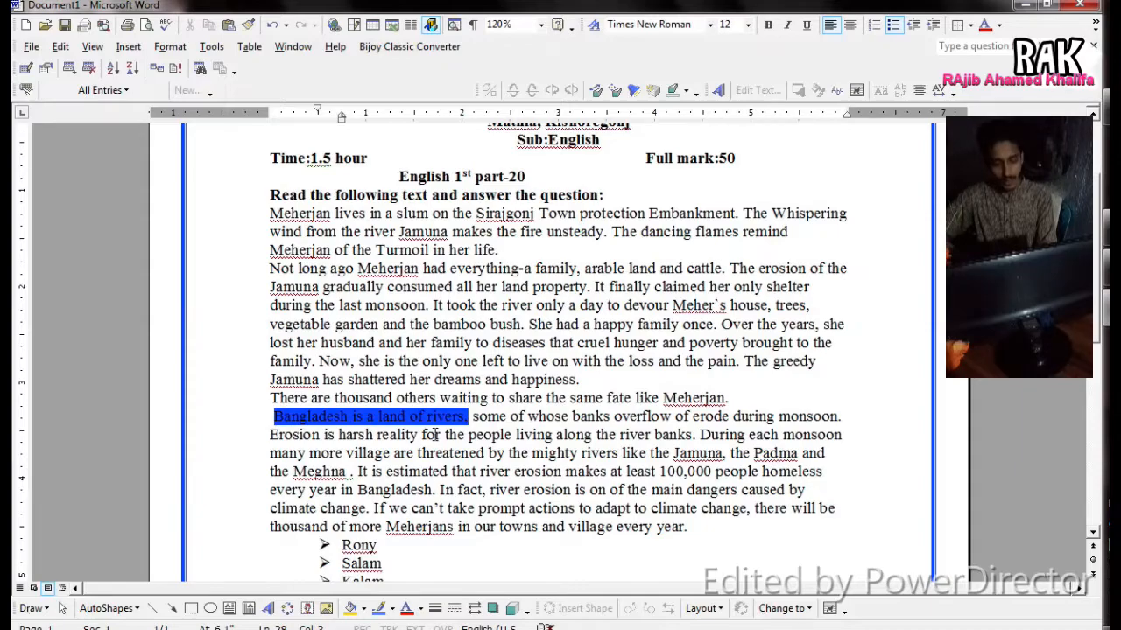
scroll(436, 435, "up", 2)
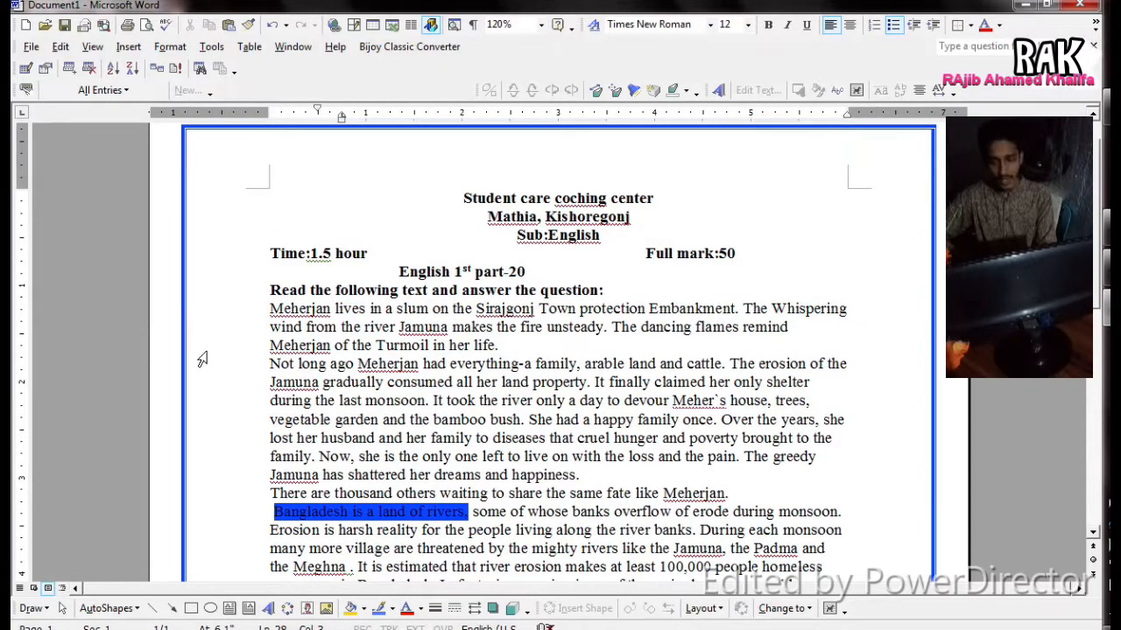
scroll(598, 442, "down", 5)
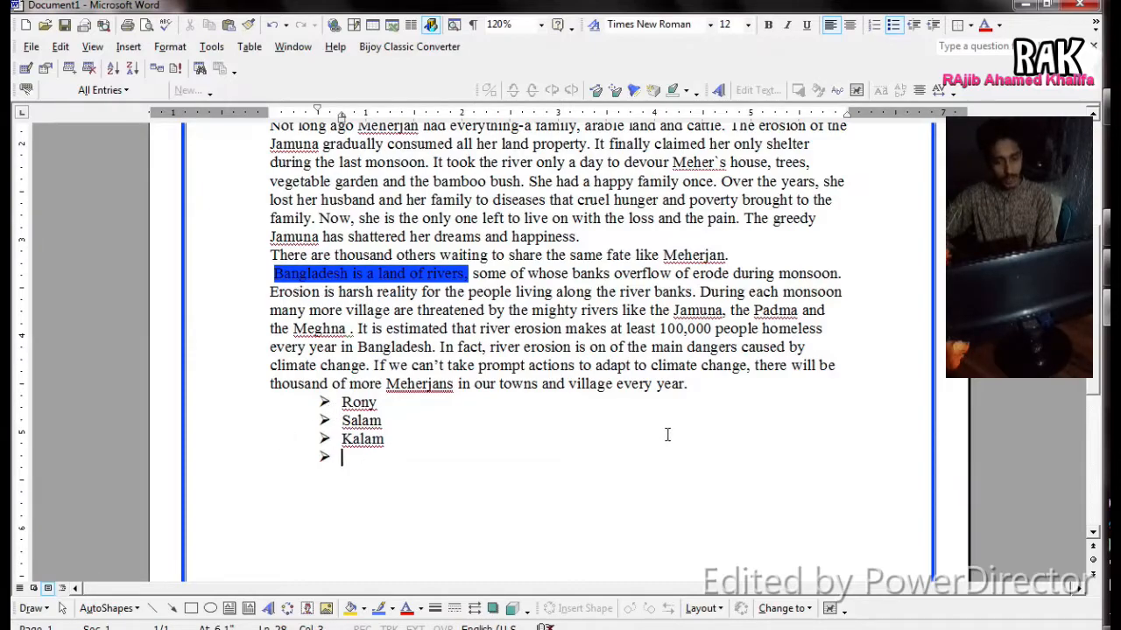
key("Return")
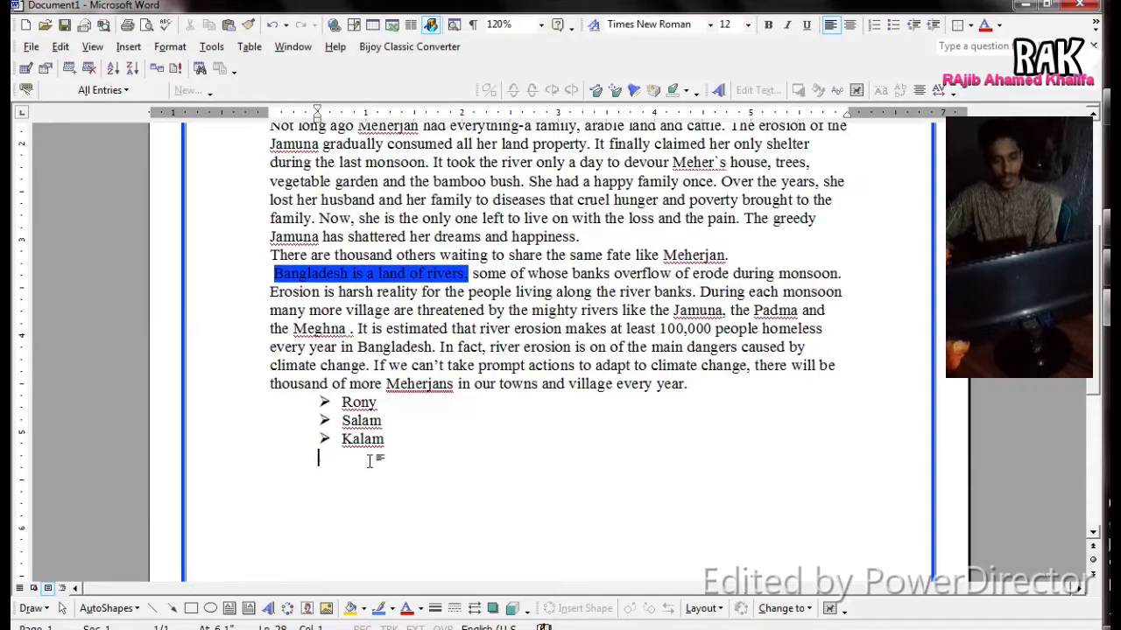
- Review the bordered page with its bulleted list and place the insertion point at the end of the third bulleted name
scroll(361, 462, "up", 2)
scroll(360, 462, "up", 10)
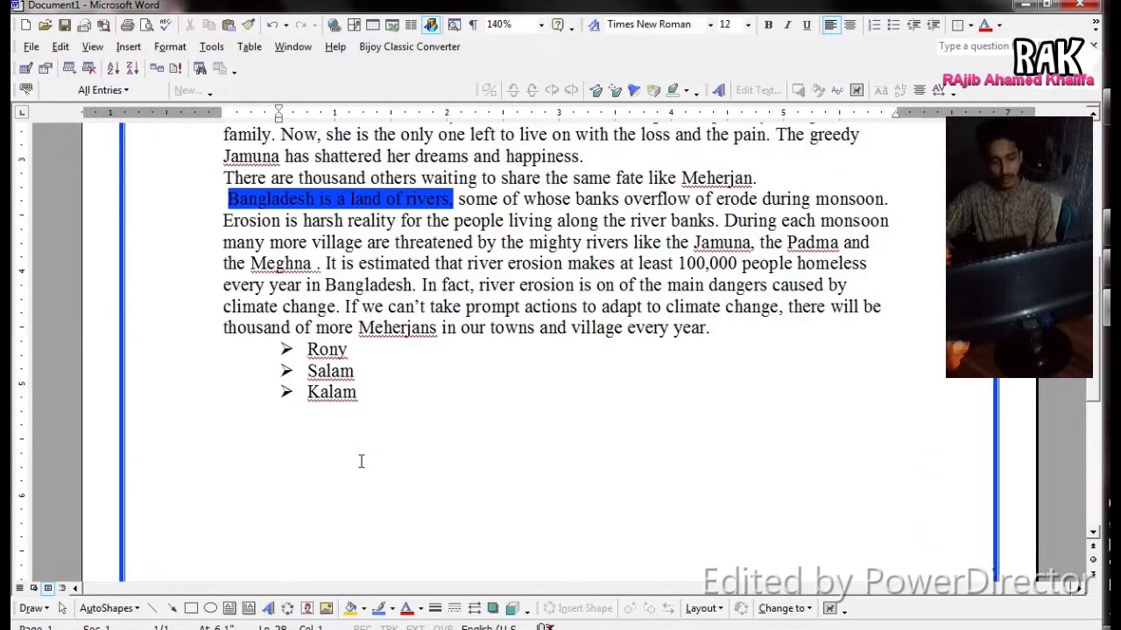
scroll(361, 462, "down", 2)
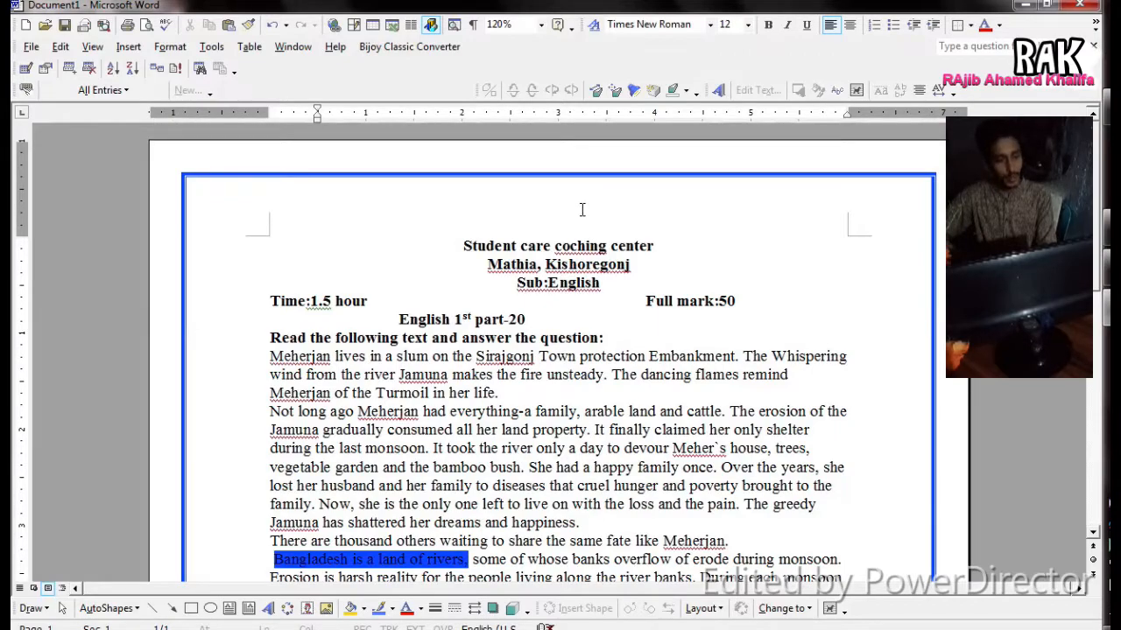
scroll(587, 230, "down", 5)
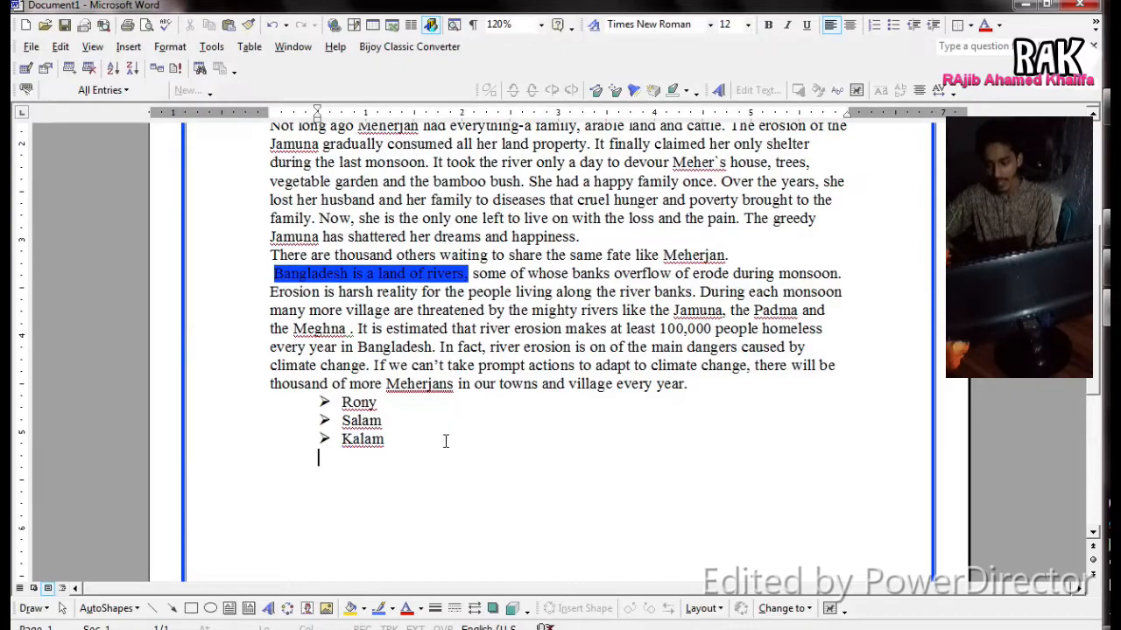
left_click(385, 443)
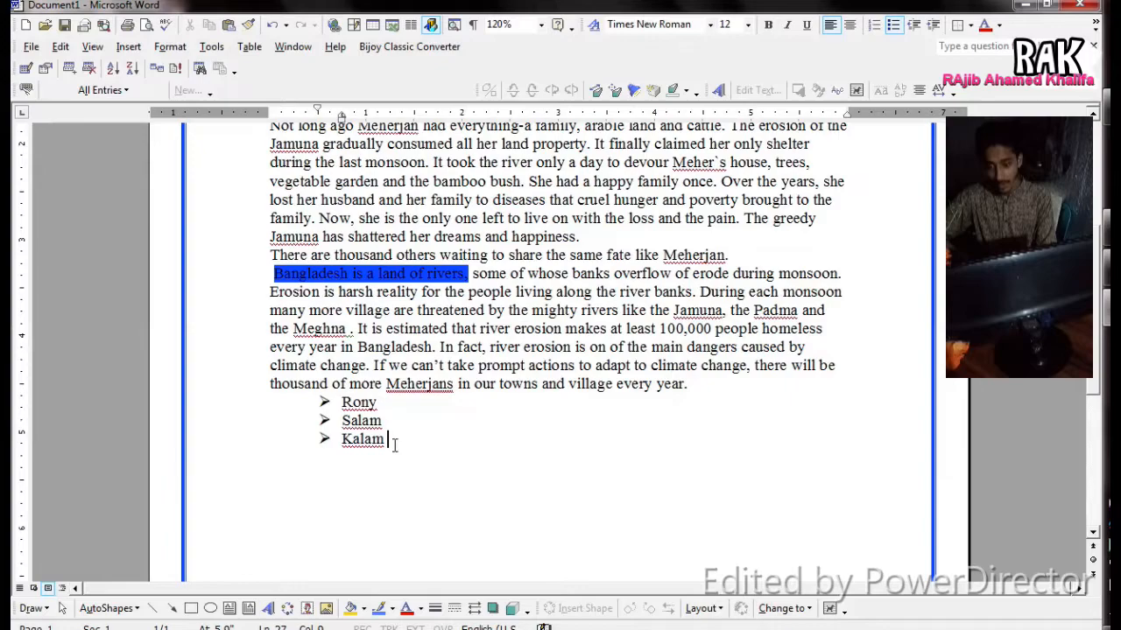